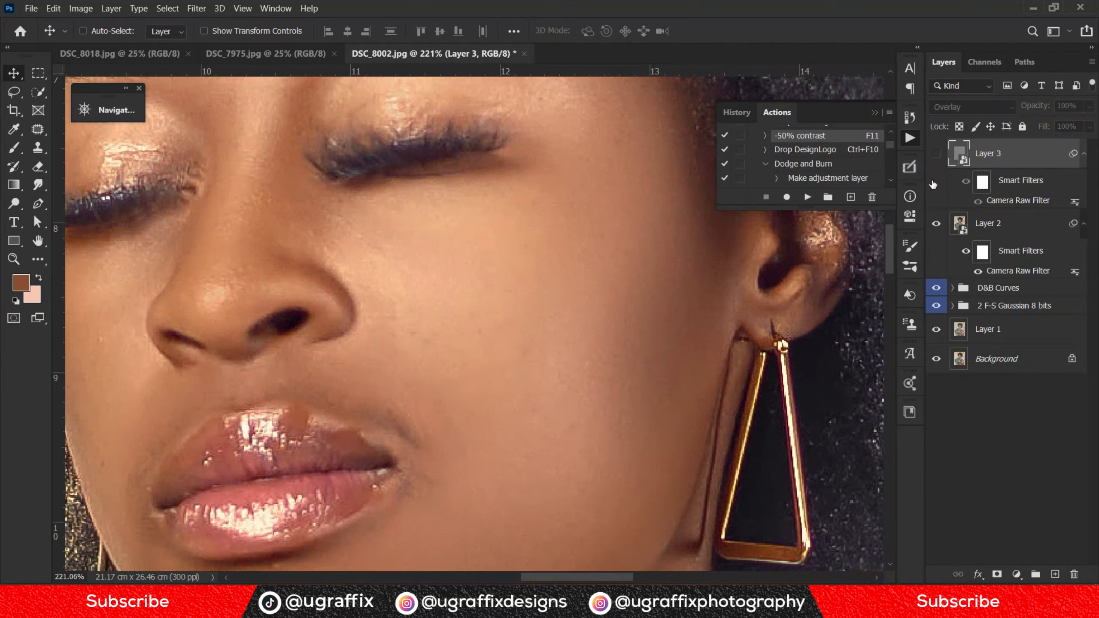
Step: Make Layer 3 visible
{"action": "left_click", "coordinate": [936, 153]}
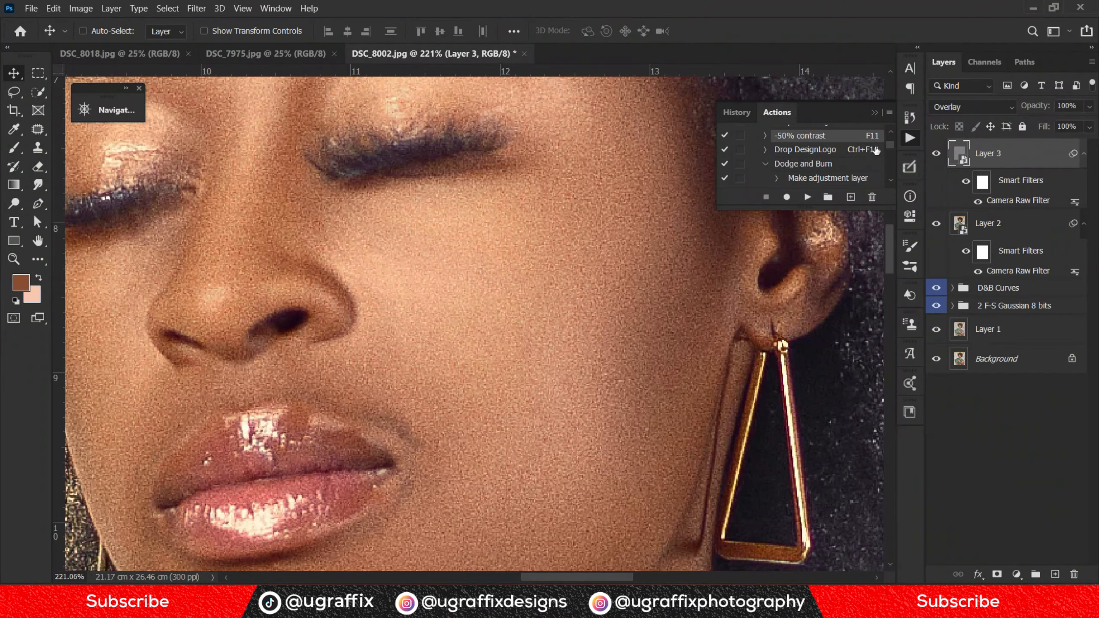
{"action": "left_click", "coordinate": [197, 11]}
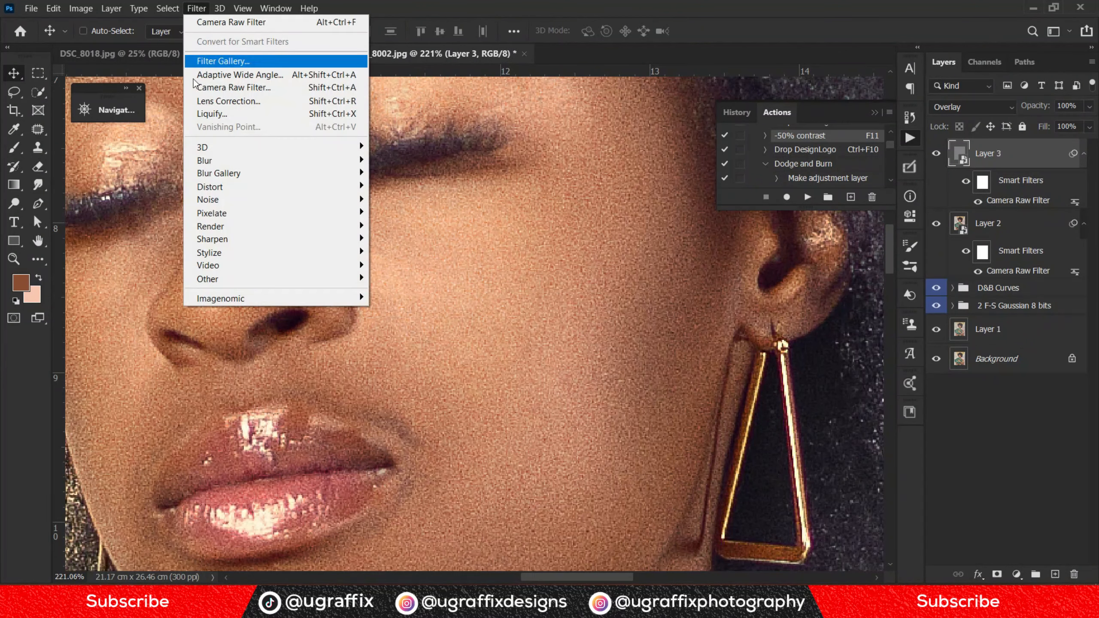
{"action": "mouse_move", "coordinate": [233, 284]}
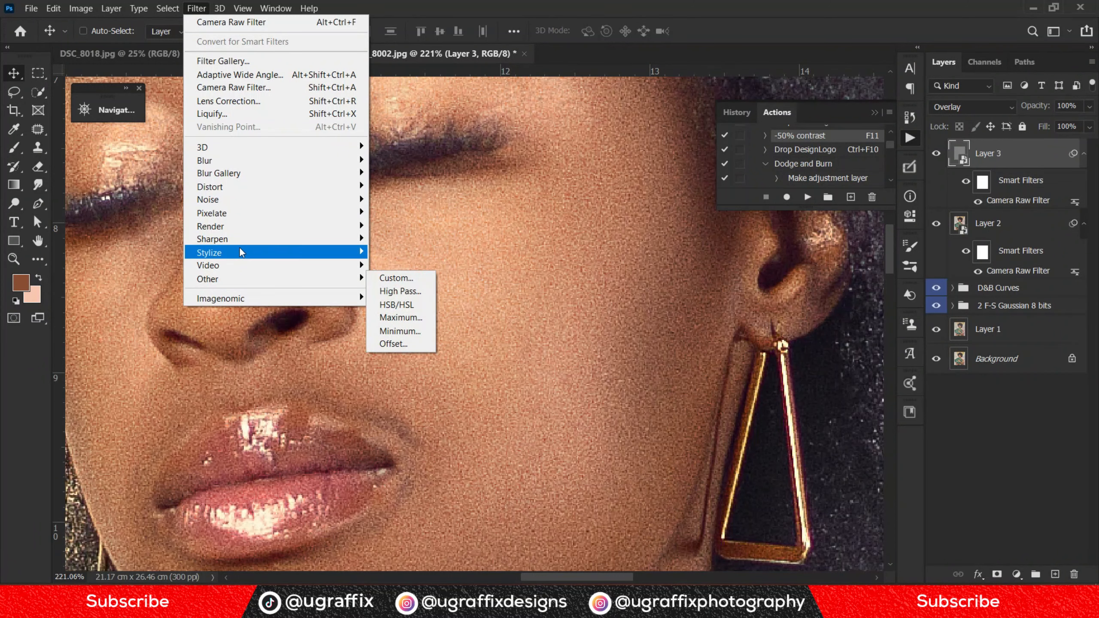
{"action": "mouse_move", "coordinate": [240, 253]}
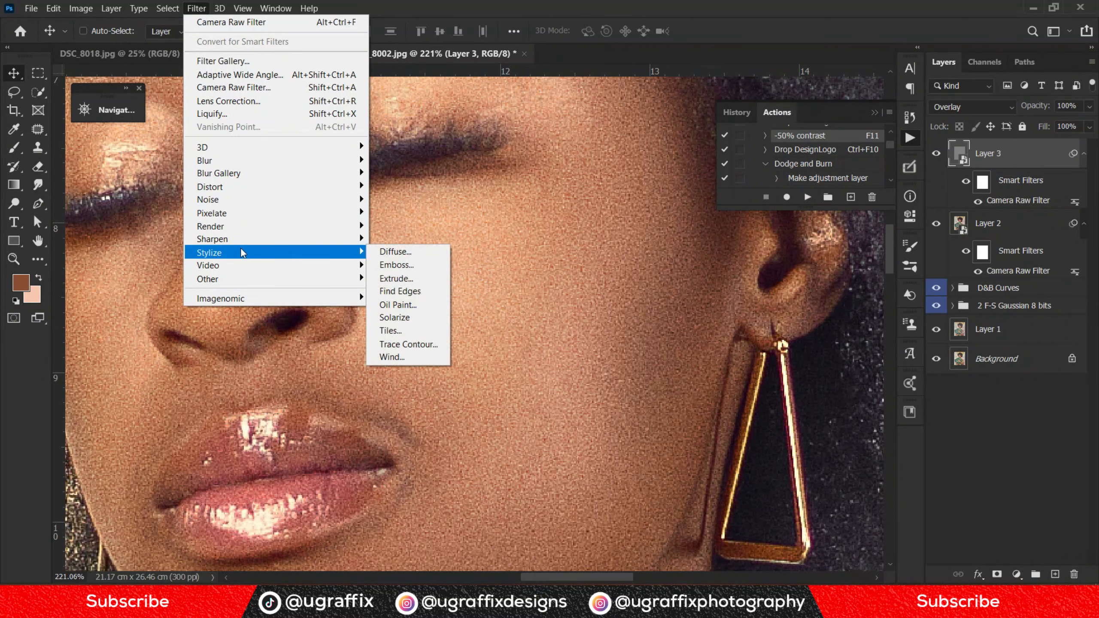
{"action": "left_click", "coordinate": [410, 264]}
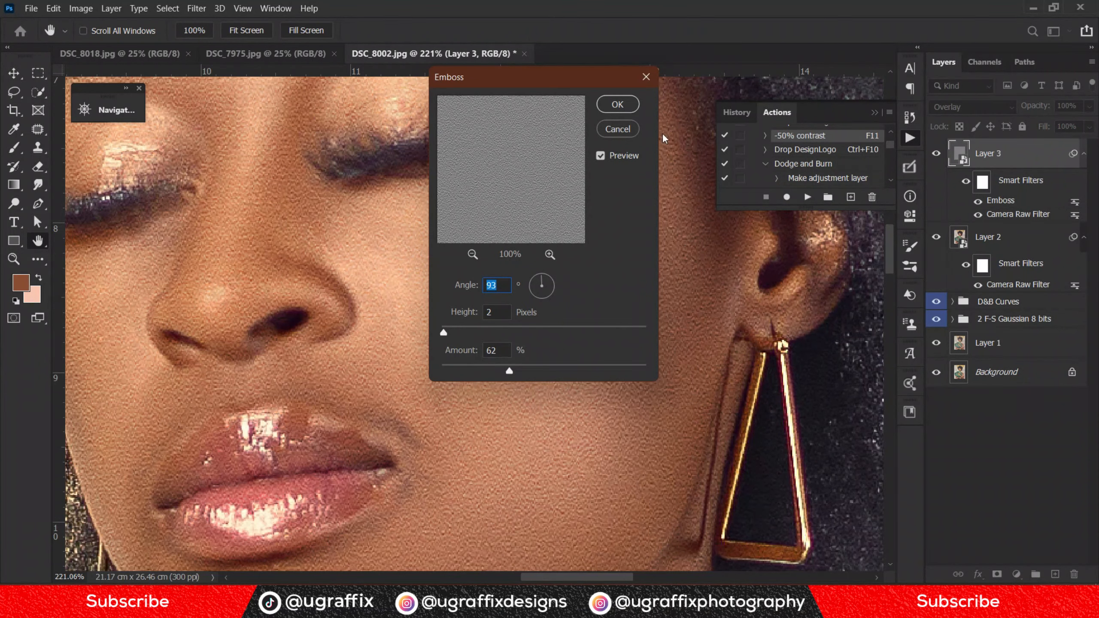
{"action": "left_click", "coordinate": [618, 129]}
Step: Apply the Emboss filter to Layer 3 with a height of 2 pixels, fine-tuning its angle and amount
{"action": "scroll", "coordinate": [426, 362], "scroll_direction": "down", "scroll_amount": 5}
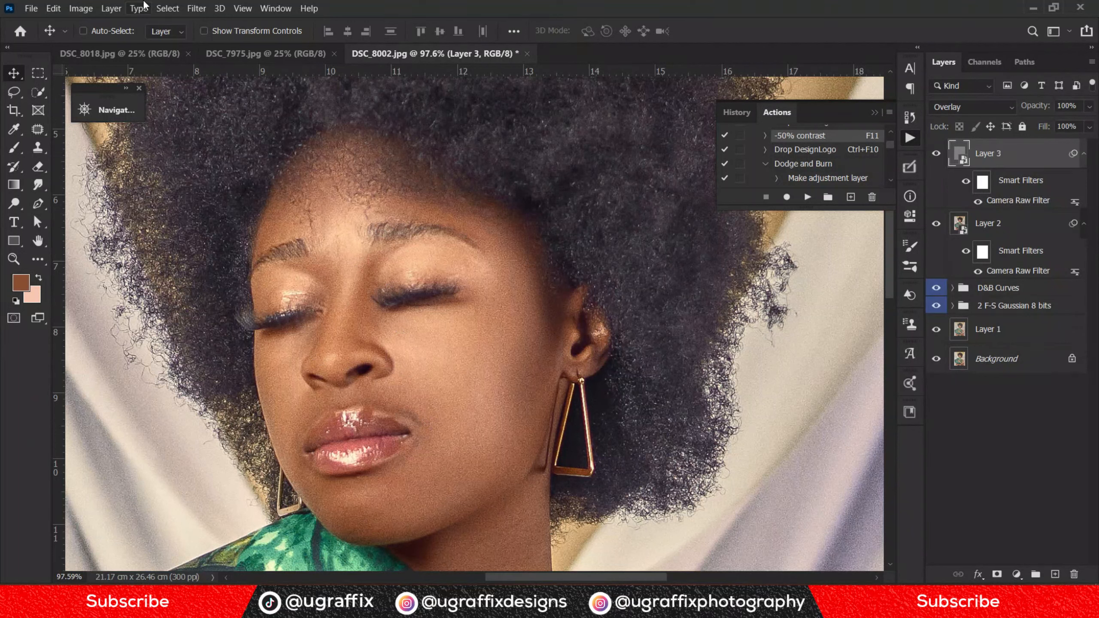
{"action": "left_click", "coordinate": [190, 9]}
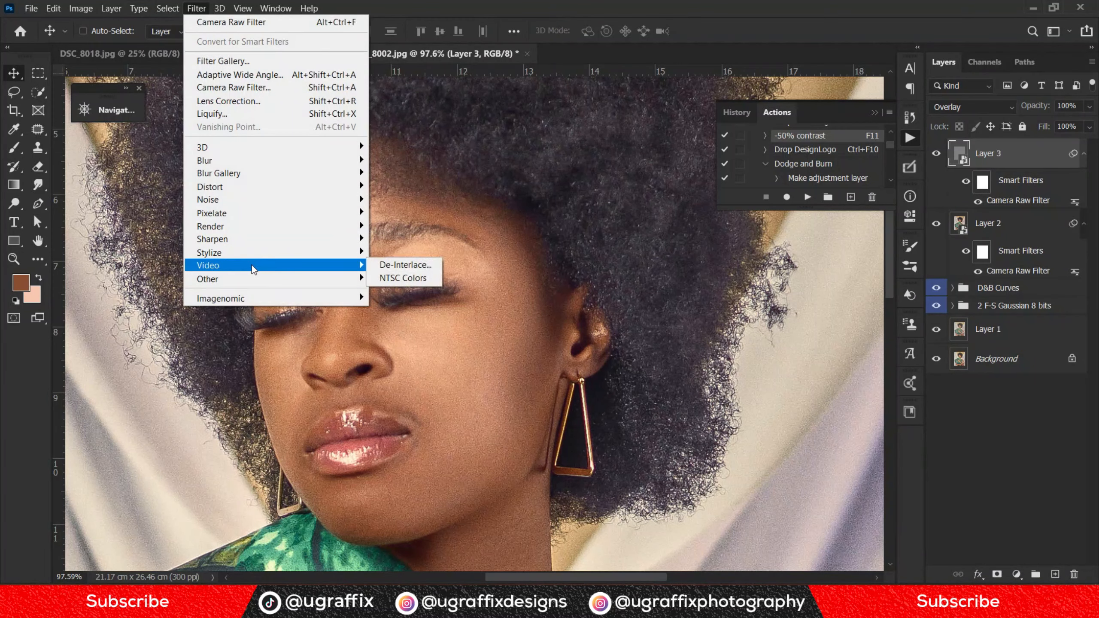
{"action": "mouse_move", "coordinate": [262, 253]}
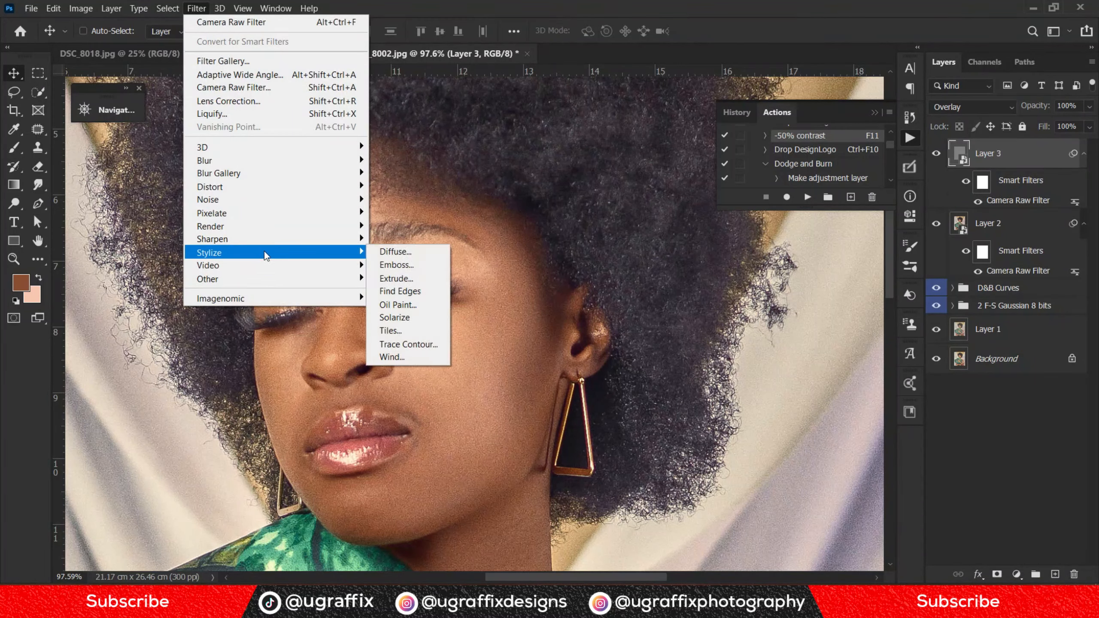
{"action": "left_click", "coordinate": [416, 266]}
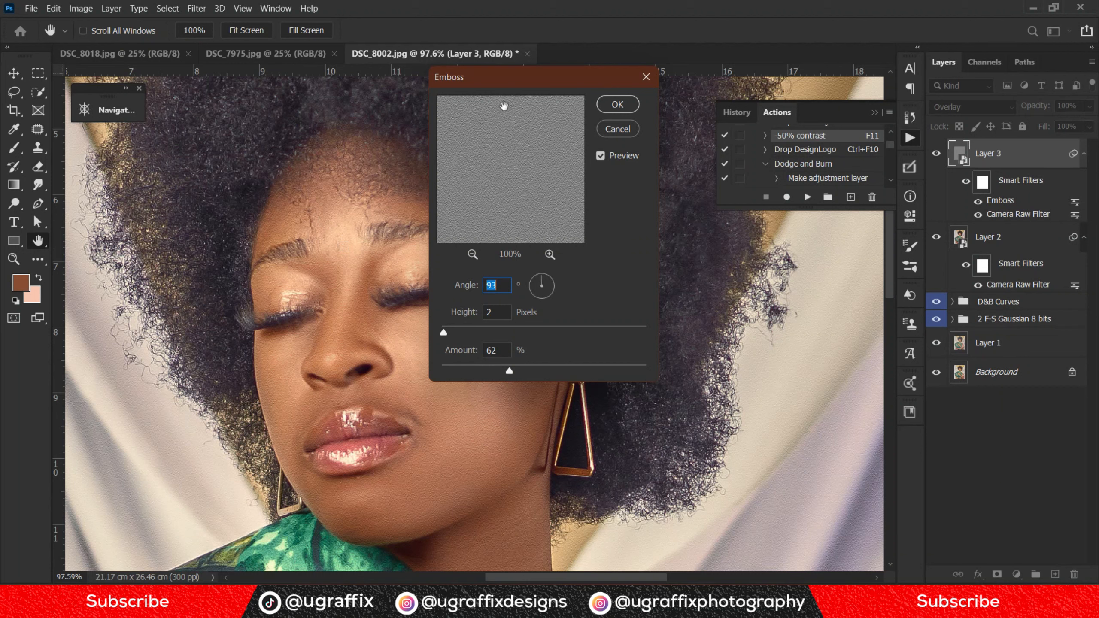
{"action": "left_click_drag", "start_coordinate": [518, 88], "coordinate": [753, 124]}
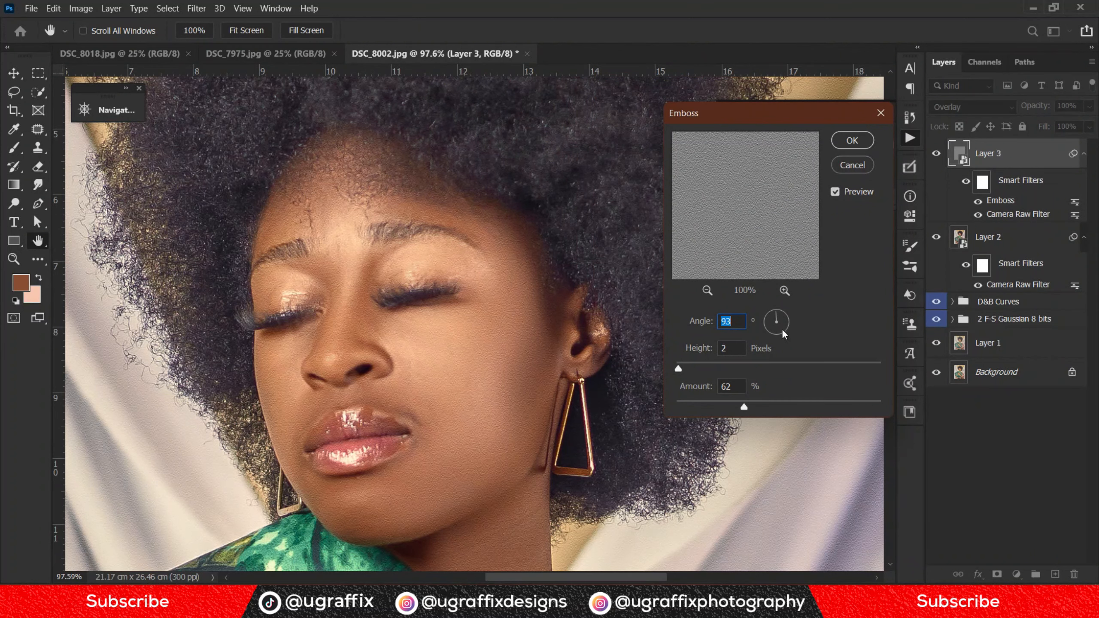
{"action": "left_click_drag", "start_coordinate": [776, 314], "coordinate": [773, 315]}
{"action": "left_click_drag", "start_coordinate": [768, 311], "coordinate": [768, 311]}
{"action": "left_click_drag", "start_coordinate": [761, 406], "coordinate": [772, 401]}
{"action": "left_click_drag", "start_coordinate": [773, 406], "coordinate": [782, 407]}
{"action": "left_click", "coordinate": [782, 405]}
{"action": "left_click_drag", "start_coordinate": [795, 407], "coordinate": [776, 409]}
{"action": "left_click", "coordinate": [851, 143]}
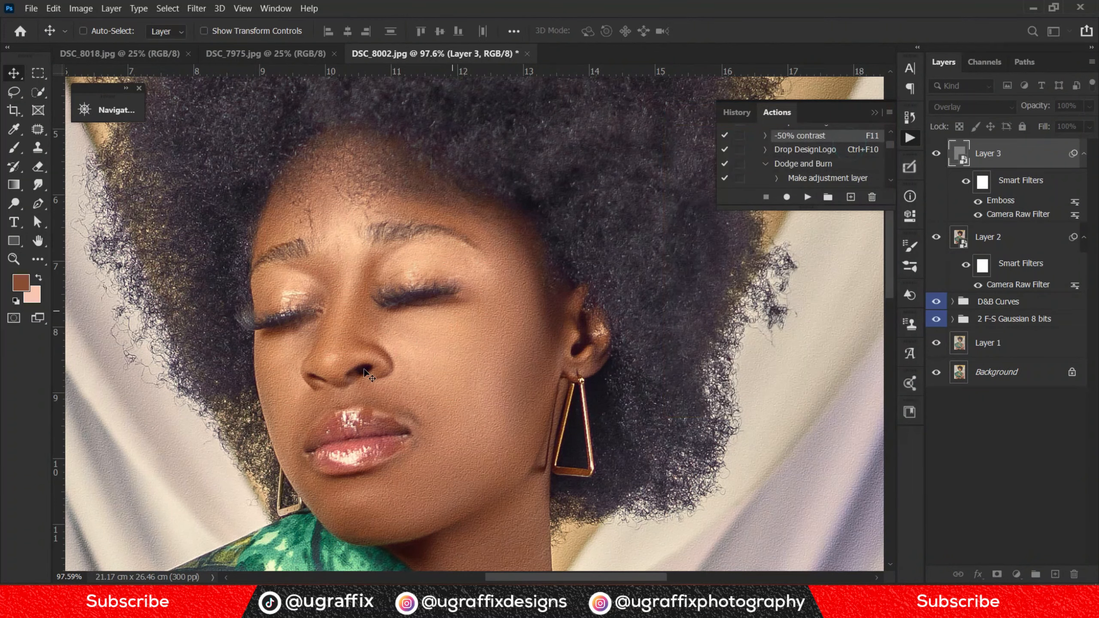
Step: Add a black layer mask to Layer 3 to hide the embossed texture across the whole image
{"action": "scroll", "coordinate": [386, 418], "scroll_direction": "up", "scroll_amount": 4}
{"action": "scroll", "coordinate": [386, 418], "scroll_direction": "down", "scroll_amount": 2}
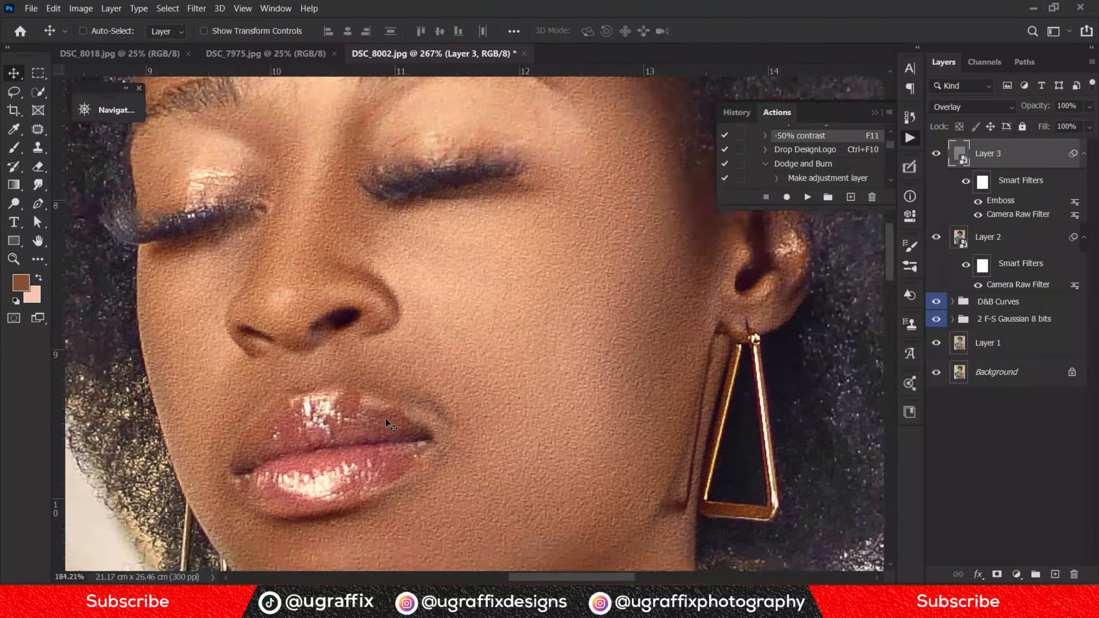
{"action": "scroll", "coordinate": [386, 418], "scroll_direction": "down", "scroll_amount": 8}
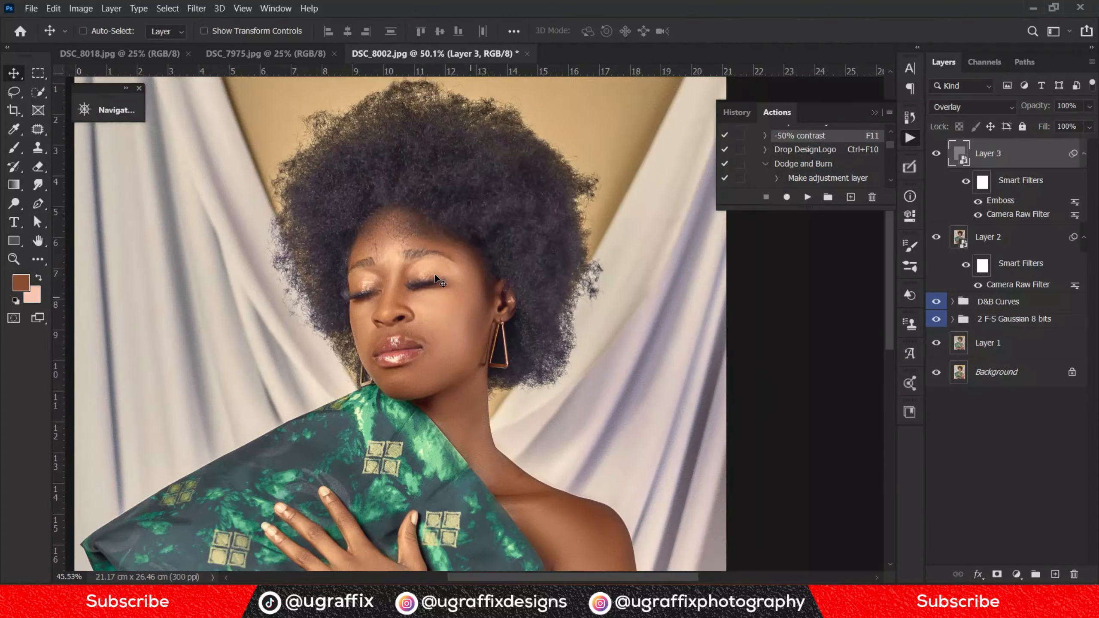
{"action": "scroll", "coordinate": [385, 453], "scroll_direction": "up", "scroll_amount": 8}
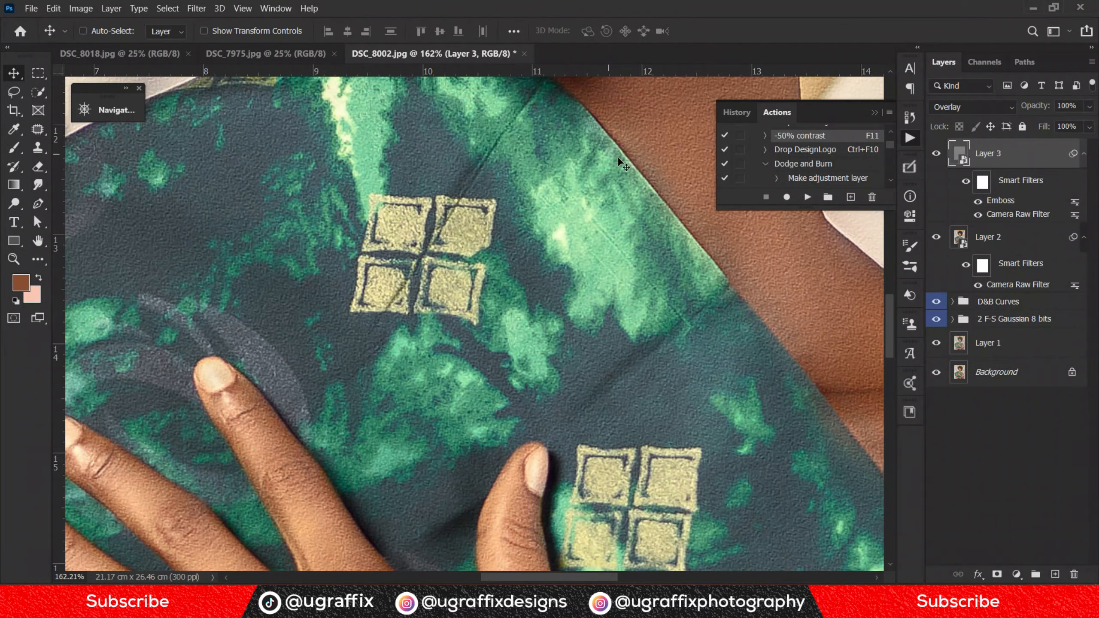
{"action": "scroll", "coordinate": [489, 302], "scroll_direction": "down", "scroll_amount": 7}
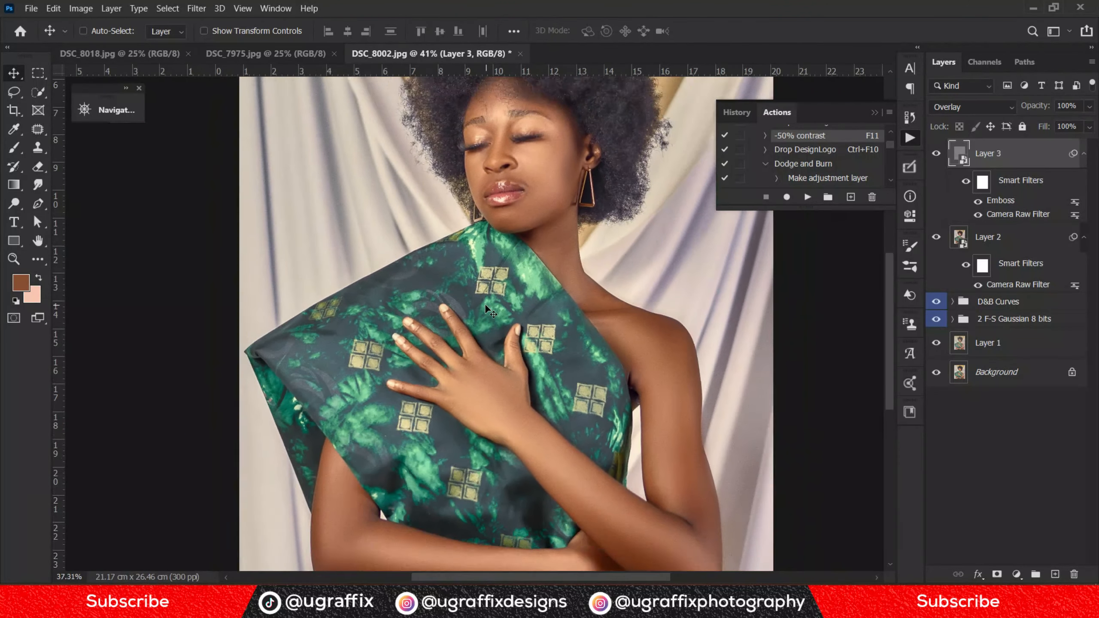
{"action": "scroll", "coordinate": [484, 303], "scroll_direction": "down", "scroll_amount": 2}
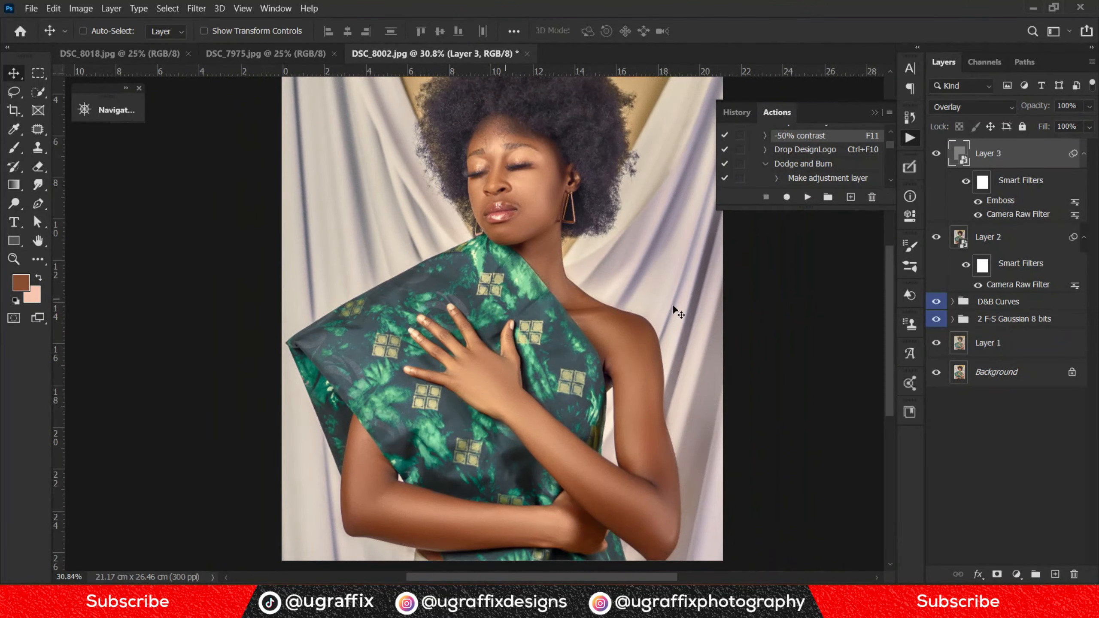
{"action": "left_click", "coordinate": [1004, 156]}
{"action": "left_click", "coordinate": [997, 576], "text": "alt"}
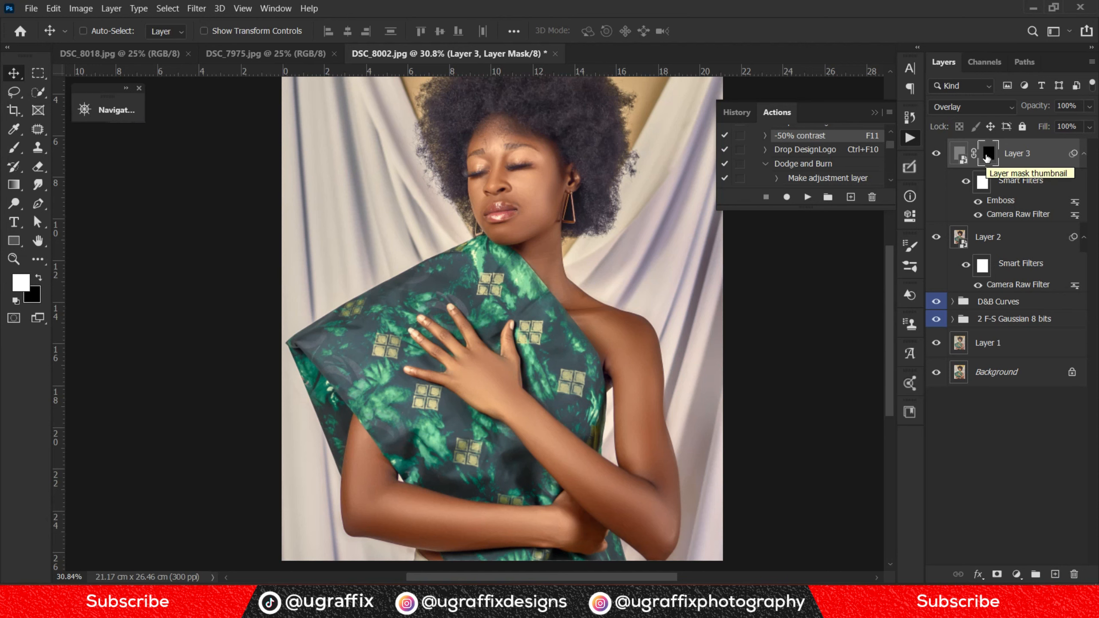
Step: Set up the Brush tool with a size of 145 and 19% flow for painting on the mask
{"action": "scroll", "coordinate": [610, 165], "scroll_direction": "up", "scroll_amount": 10}
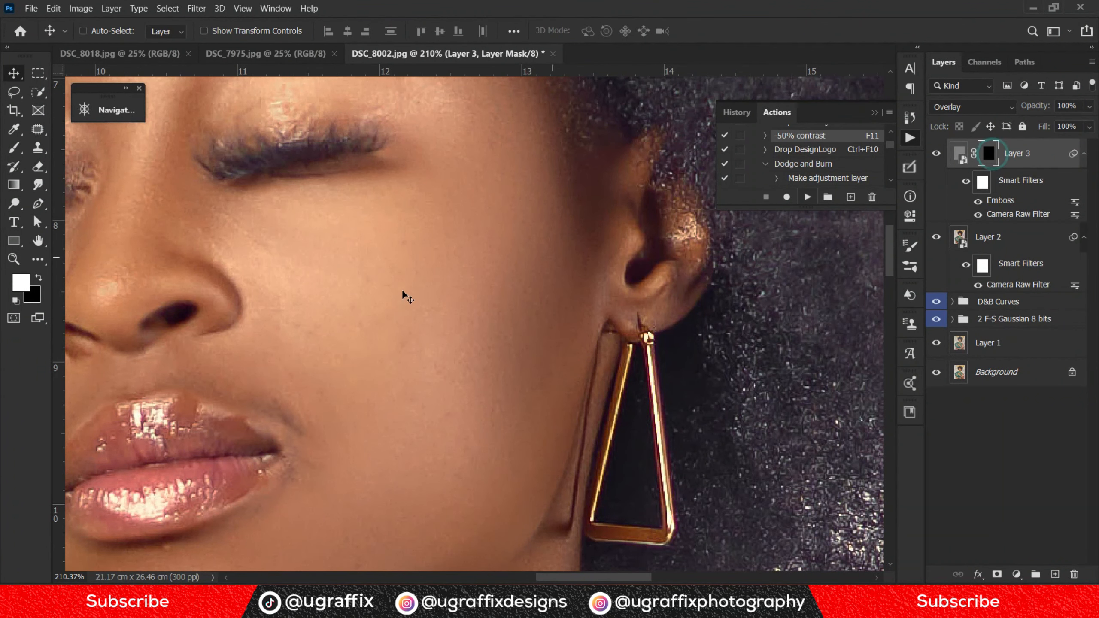
{"action": "key", "text": "b"}
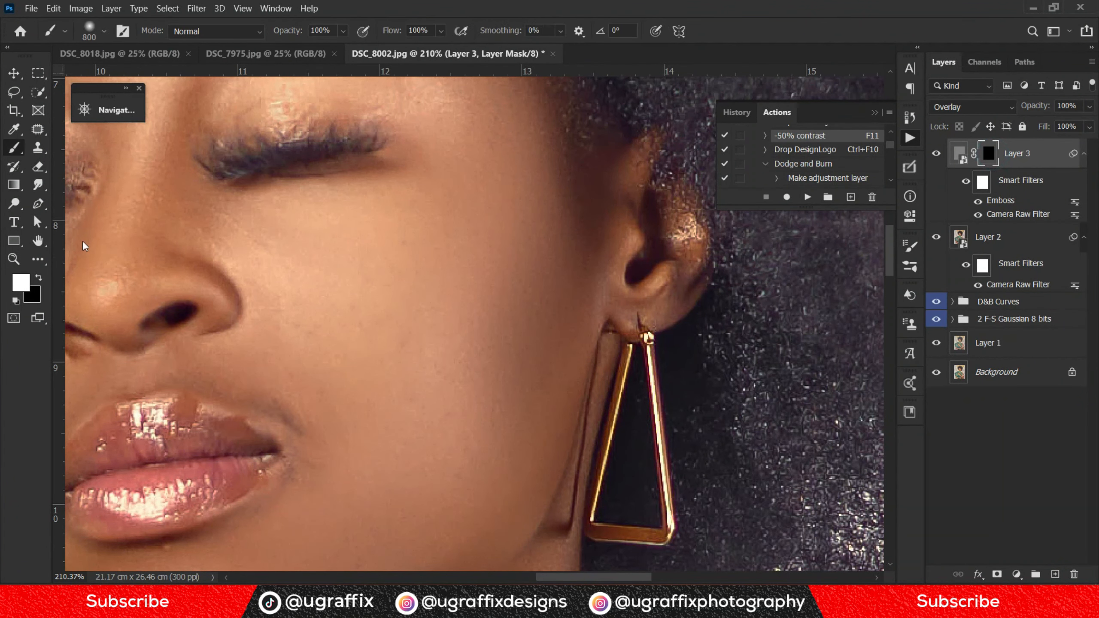
{"action": "right_click", "coordinate": [18, 153]}
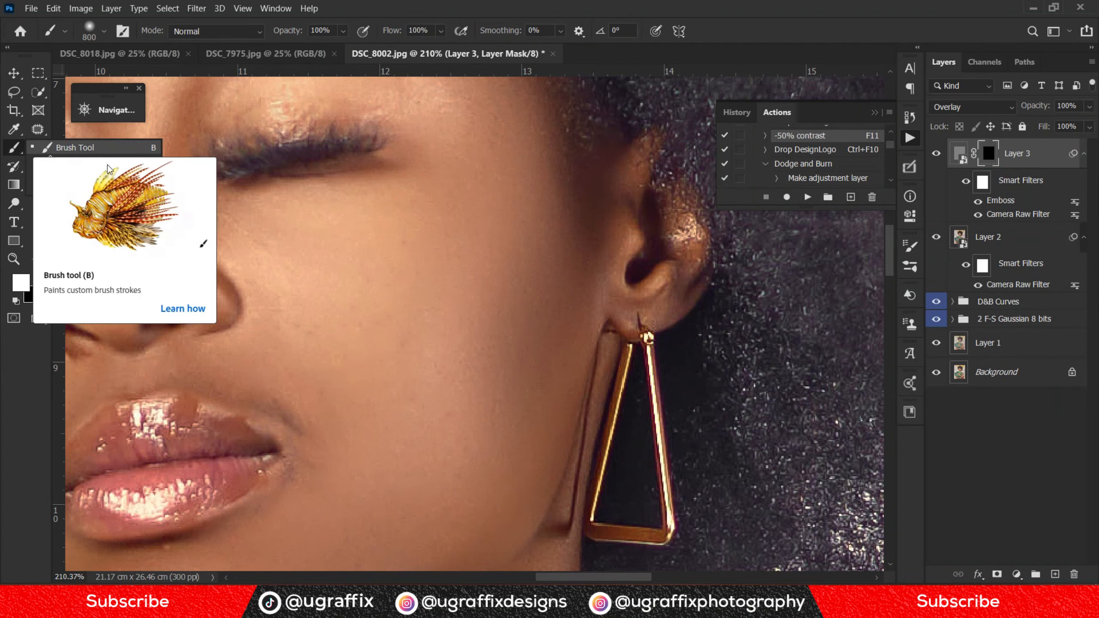
{"action": "mouse_move", "coordinate": [476, 245]}
{"action": "left_mouse_down"}
{"action": "mouse_move", "coordinate": [113, 278]}
{"action": "mouse_move", "coordinate": [23, 270]}
{"action": "left_mouse_up"}
{"action": "left_click_drag", "start_coordinate": [434, 277], "coordinate": [388, 268]}
{"action": "scroll", "coordinate": [596, 331], "scroll_direction": "down", "scroll_amount": 5}
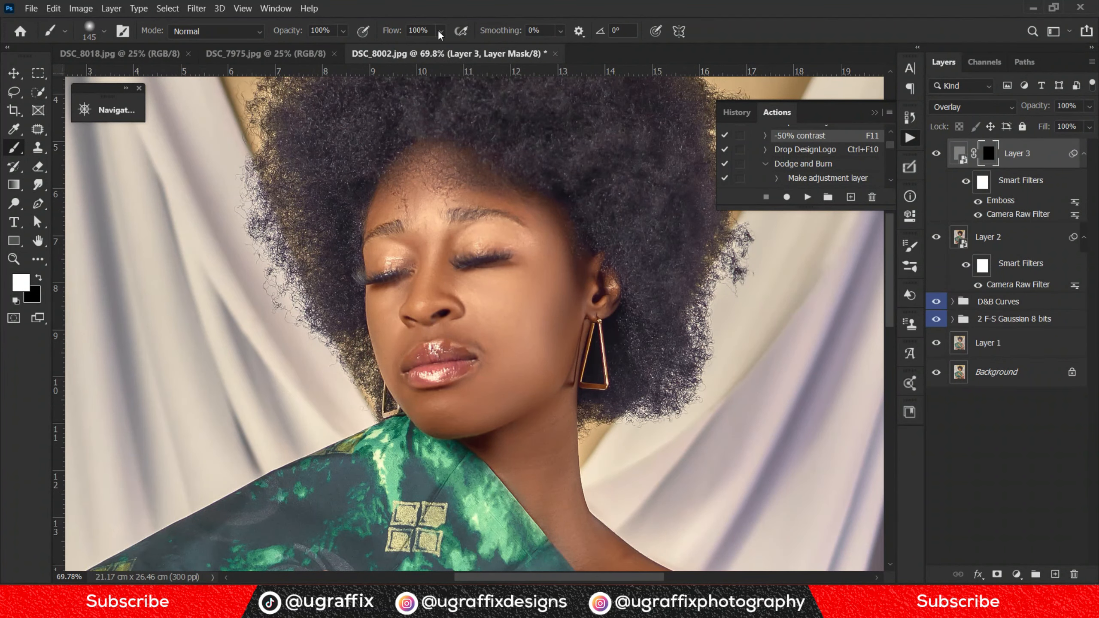
{"action": "left_click_drag", "start_coordinate": [441, 31], "coordinate": [402, 51]}
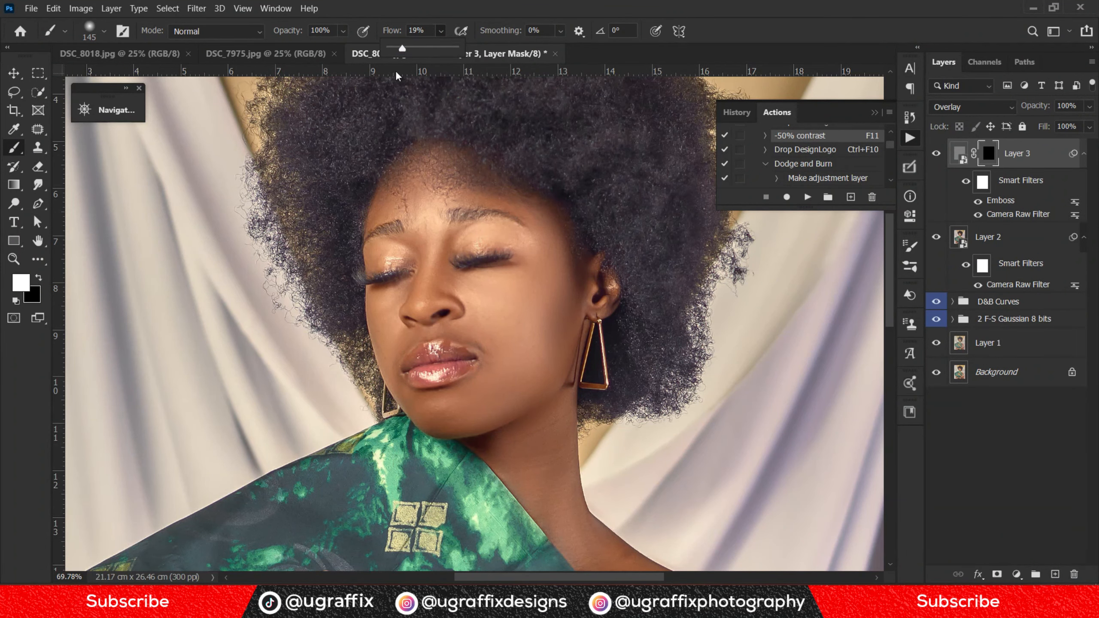
Step: Paint white on the Layer 3 mask over the forehead and the cheek, enlarging the brush to 175 for the cheek
{"action": "scroll", "coordinate": [432, 198], "scroll_direction": "up", "scroll_amount": 3}
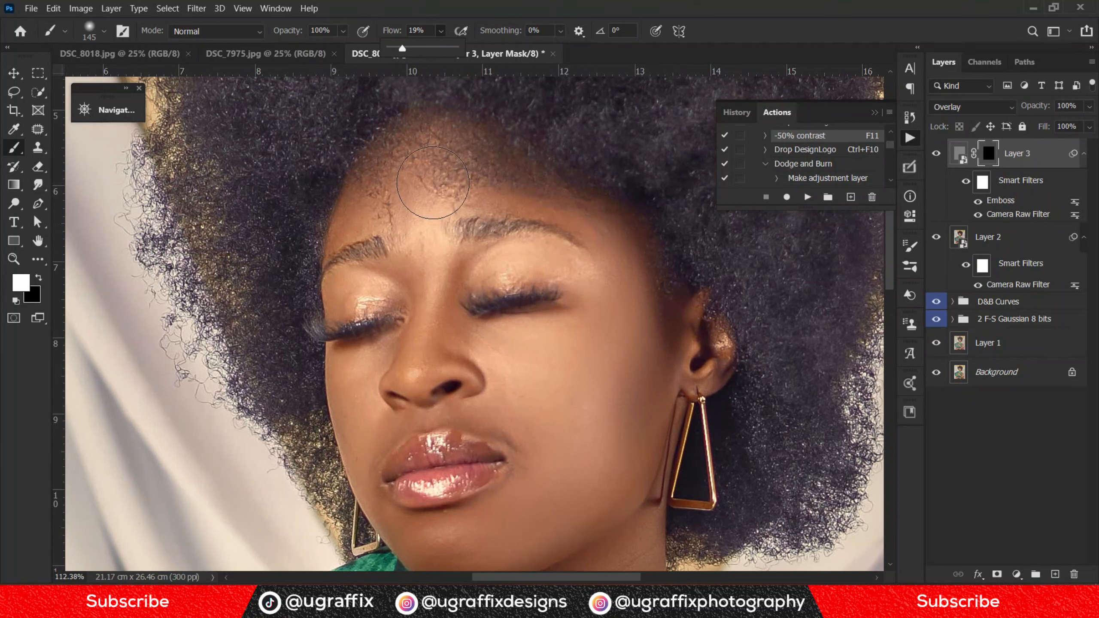
{"action": "left_click_drag", "start_coordinate": [424, 208], "coordinate": [410, 201]}
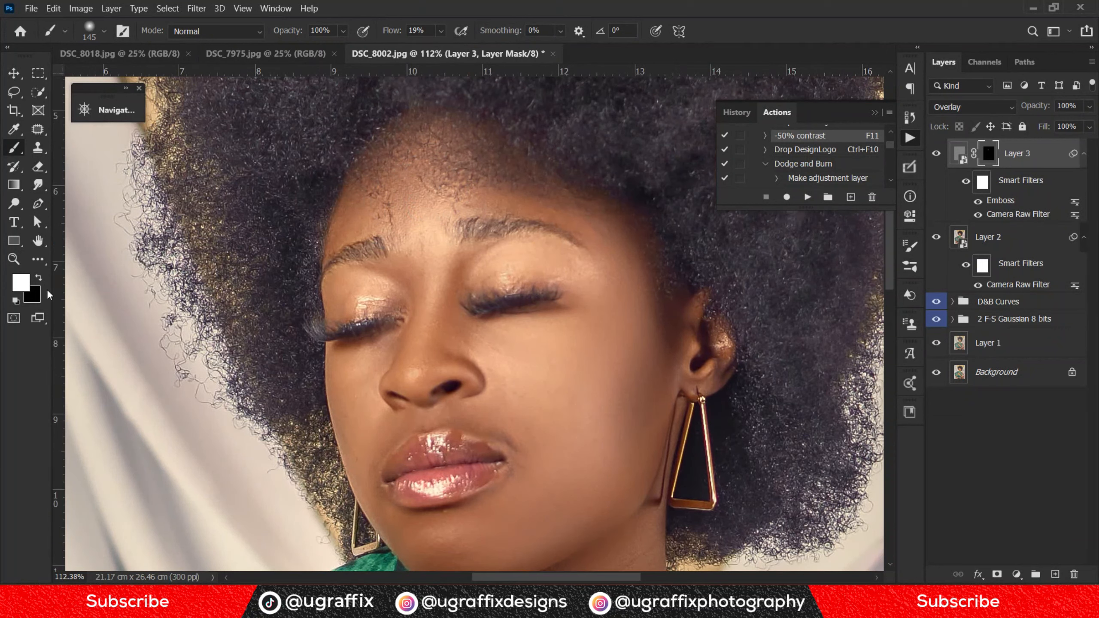
{"action": "left_click", "coordinate": [423, 218]}
{"action": "mouse_move", "coordinate": [437, 353]}
{"action": "left_mouse_down"}
{"action": "mouse_move", "coordinate": [365, 284]}
{"action": "mouse_move", "coordinate": [365, 237]}
{"action": "left_mouse_up"}
{"action": "mouse_move", "coordinate": [582, 285]}
{"action": "left_mouse_down"}
{"action": "mouse_move", "coordinate": [498, 241]}
{"action": "mouse_move", "coordinate": [403, 152]}
{"action": "mouse_move", "coordinate": [417, 245]}
{"action": "mouse_move", "coordinate": [440, 159]}
{"action": "mouse_move", "coordinate": [443, 256]}
{"action": "mouse_move", "coordinate": [440, 196]}
{"action": "mouse_move", "coordinate": [421, 165]}
{"action": "mouse_move", "coordinate": [443, 235]}
{"action": "mouse_move", "coordinate": [454, 181]}
{"action": "mouse_move", "coordinate": [459, 266]}
{"action": "mouse_move", "coordinate": [485, 192]}
{"action": "mouse_move", "coordinate": [510, 212]}
{"action": "mouse_move", "coordinate": [508, 239]}
{"action": "mouse_move", "coordinate": [470, 274]}
{"action": "left_mouse_up"}
{"action": "key", "text": "bracketright"}
{"action": "key", "text": "bracketright"}
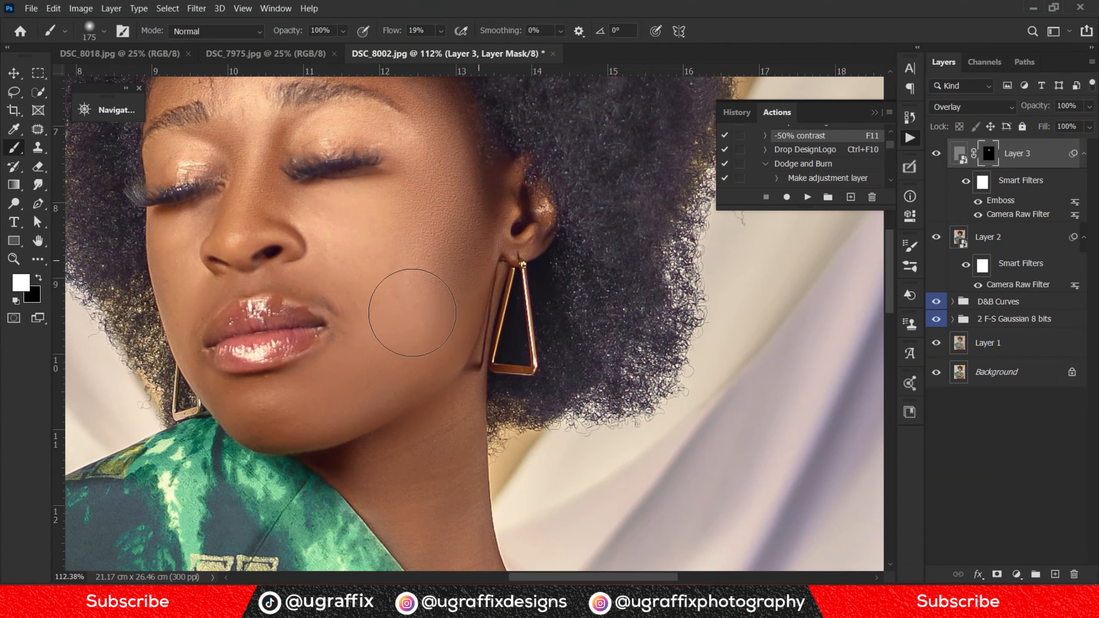
{"action": "mouse_move", "coordinate": [358, 215]}
{"action": "left_mouse_down"}
{"action": "mouse_move", "coordinate": [330, 242]}
{"action": "mouse_move", "coordinate": [398, 343]}
{"action": "mouse_move", "coordinate": [364, 373]}
{"action": "mouse_move", "coordinate": [451, 313]}
{"action": "mouse_move", "coordinate": [259, 414]}
{"action": "mouse_move", "coordinate": [331, 368]}
{"action": "left_mouse_up"}
Step: Paint the texture in around the nose and the eye on the Layer 3 mask with a smaller brush
{"action": "key", "text": "bracketleft"}
{"action": "key", "text": "bracketleft"}
{"action": "key", "text": "bracketleft"}
{"action": "mouse_move", "coordinate": [347, 285]}
{"action": "left_mouse_down"}
{"action": "mouse_move", "coordinate": [270, 277]}
{"action": "mouse_move", "coordinate": [300, 273]}
{"action": "mouse_move", "coordinate": [216, 289]}
{"action": "left_mouse_up"}
{"action": "key", "text": "bracketleft"}
{"action": "key", "text": "bracketleft"}
{"action": "left_click_drag", "start_coordinate": [202, 179], "coordinate": [180, 180]}
{"action": "key", "text": "bracketright"}
{"action": "key", "text": "bracketright"}
Step: Paint white on the Layer 3 mask along the jaw and neck with a slightly larger brush
{"action": "left_click_drag", "start_coordinate": [360, 355], "coordinate": [300, 226]}
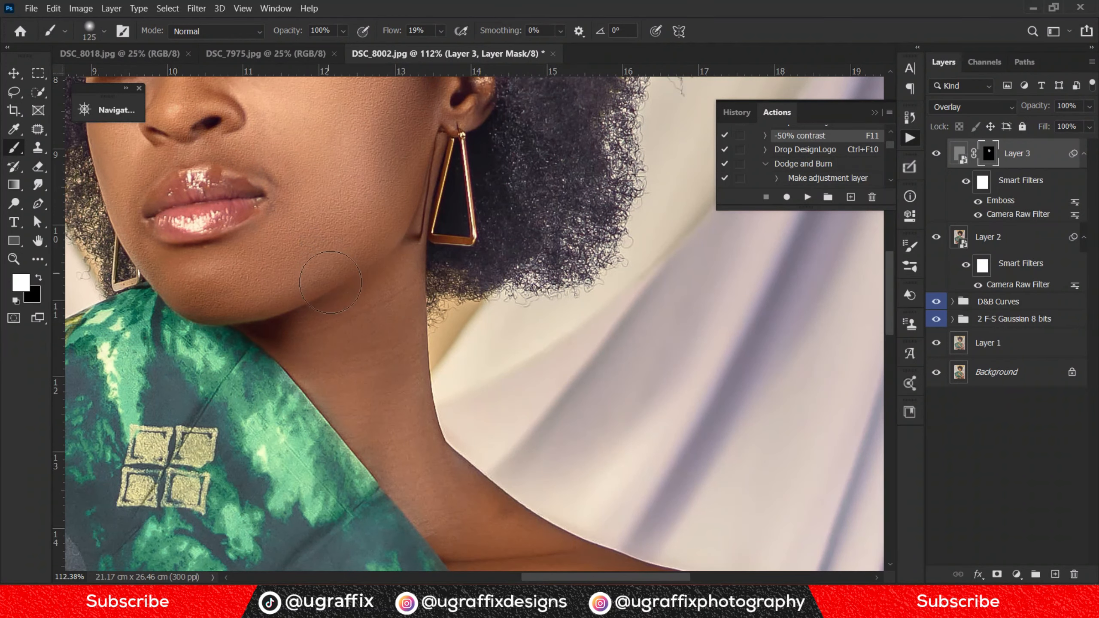
{"action": "key", "text": "bracketright"}
{"action": "mouse_move", "coordinate": [299, 306]}
{"action": "left_mouse_down"}
{"action": "mouse_move", "coordinate": [385, 372]}
{"action": "mouse_move", "coordinate": [379, 281]}
{"action": "mouse_move", "coordinate": [392, 244]}
{"action": "left_mouse_up"}
{"action": "scroll", "coordinate": [360, 286], "scroll_direction": "down", "scroll_amount": 4}
{"action": "mouse_move", "coordinate": [368, 337]}
{"action": "left_mouse_down"}
{"action": "mouse_move", "coordinate": [401, 391]}
{"action": "mouse_move", "coordinate": [418, 392]}
{"action": "mouse_move", "coordinate": [396, 393]}
{"action": "mouse_move", "coordinate": [392, 385]}
{"action": "mouse_move", "coordinate": [464, 437]}
{"action": "mouse_move", "coordinate": [409, 320]}
{"action": "mouse_move", "coordinate": [391, 246]}
{"action": "left_mouse_up"}
Step: Enlarge the brush to 300 and paint the texture in over the bare shoulder and upper arm down to the elbow
{"action": "key", "text": "bracketleft"}
{"action": "key", "text": "bracketleft"}
{"action": "key", "text": "bracketright"}
{"action": "key", "text": "bracketright"}
{"action": "key", "text": "bracketright"}
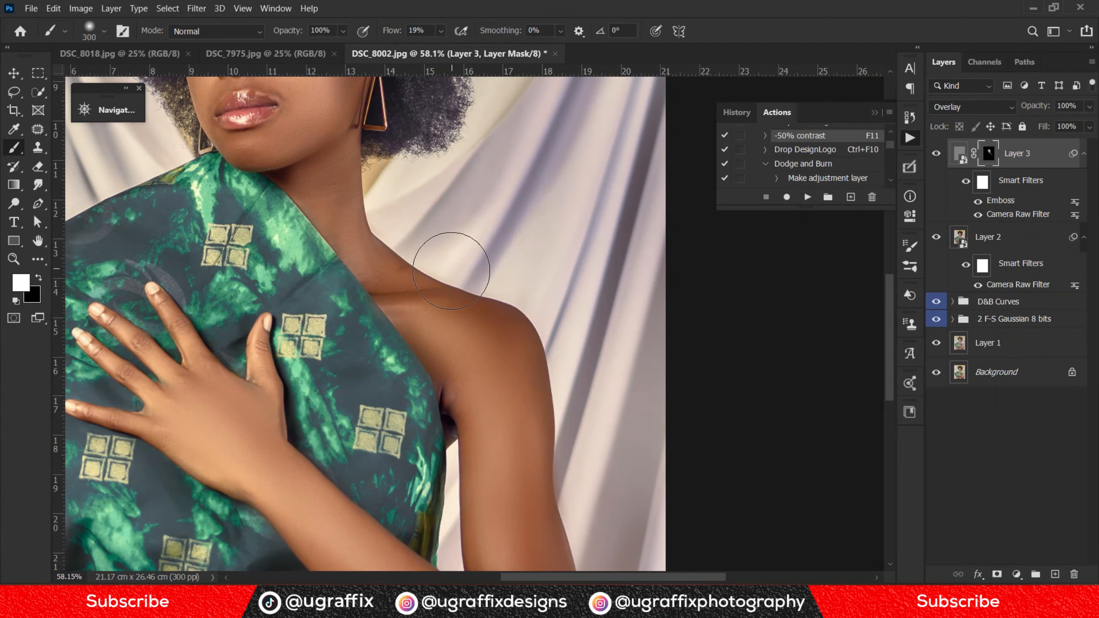
{"action": "left_click_drag", "start_coordinate": [427, 337], "coordinate": [412, 239]}
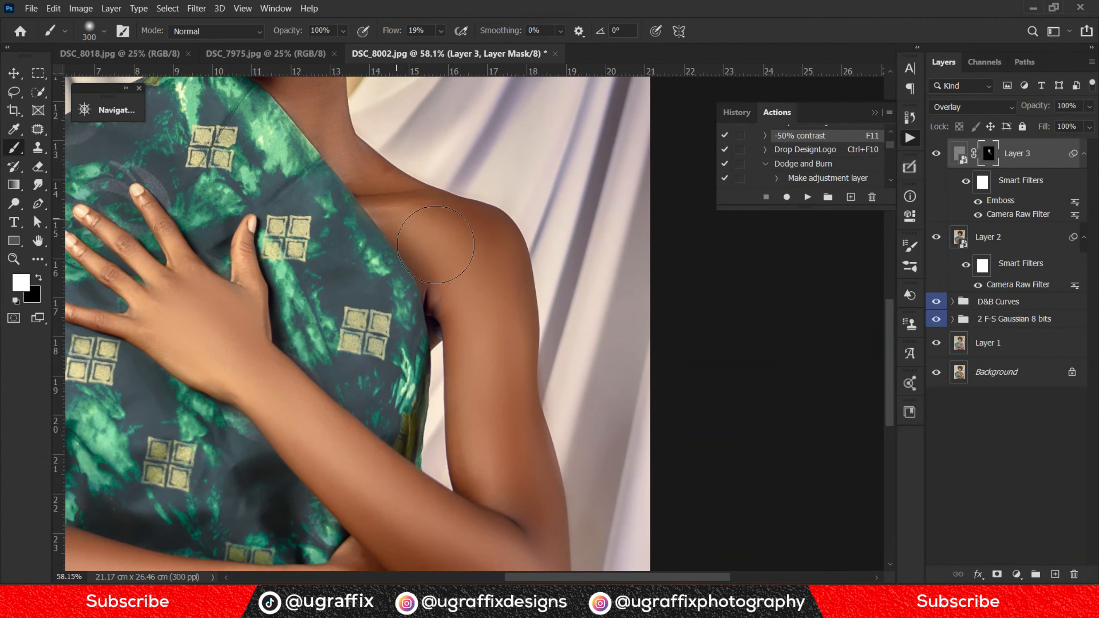
{"action": "scroll", "coordinate": [491, 393], "scroll_direction": "down", "scroll_amount": 5}
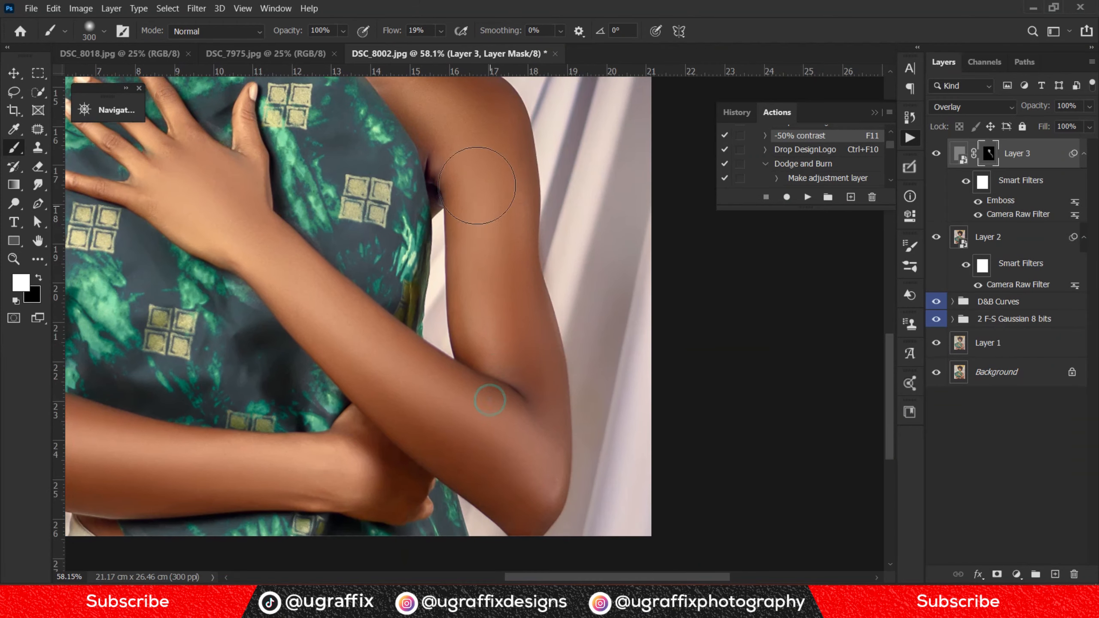
{"action": "left_click_drag", "start_coordinate": [527, 430], "coordinate": [525, 243]}
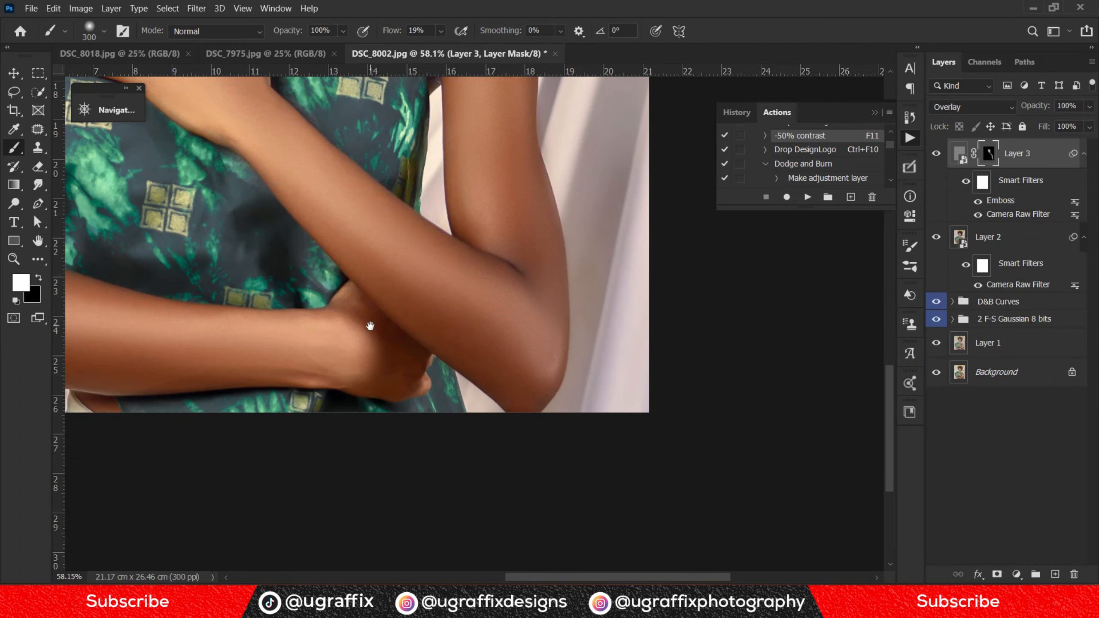
Step: Paint white on the Layer 3 mask over the folded forearm and the hand resting on the fabric
{"action": "mouse_move", "coordinate": [370, 325]}
{"action": "left_mouse_down"}
{"action": "mouse_move", "coordinate": [643, 405]}
{"action": "mouse_move", "coordinate": [679, 434]}
{"action": "left_mouse_up"}
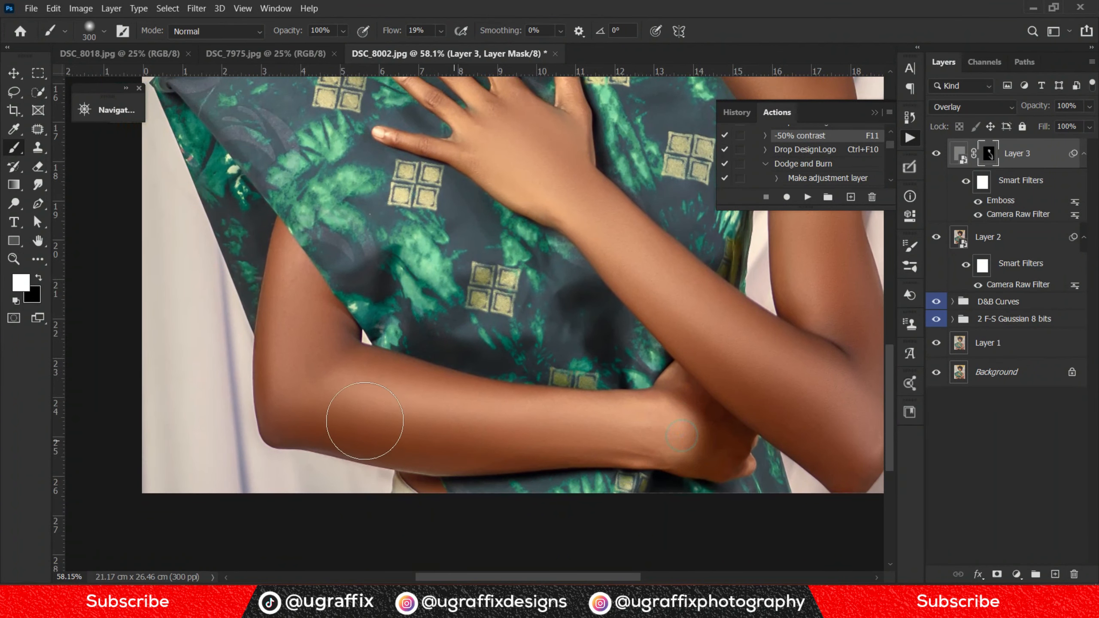
{"action": "mouse_move", "coordinate": [448, 401]}
{"action": "left_mouse_down"}
{"action": "mouse_move", "coordinate": [324, 362]}
{"action": "mouse_move", "coordinate": [298, 411]}
{"action": "left_mouse_up"}
{"action": "mouse_move", "coordinate": [519, 279]}
{"action": "left_mouse_down"}
{"action": "mouse_move", "coordinate": [376, 502]}
{"action": "mouse_move", "coordinate": [433, 437]}
{"action": "left_mouse_up"}
{"action": "mouse_move", "coordinate": [430, 316]}
{"action": "left_mouse_down"}
{"action": "mouse_move", "coordinate": [427, 295]}
{"action": "mouse_move", "coordinate": [457, 276]}
{"action": "mouse_move", "coordinate": [408, 269]}
{"action": "mouse_move", "coordinate": [403, 289]}
{"action": "left_mouse_up"}
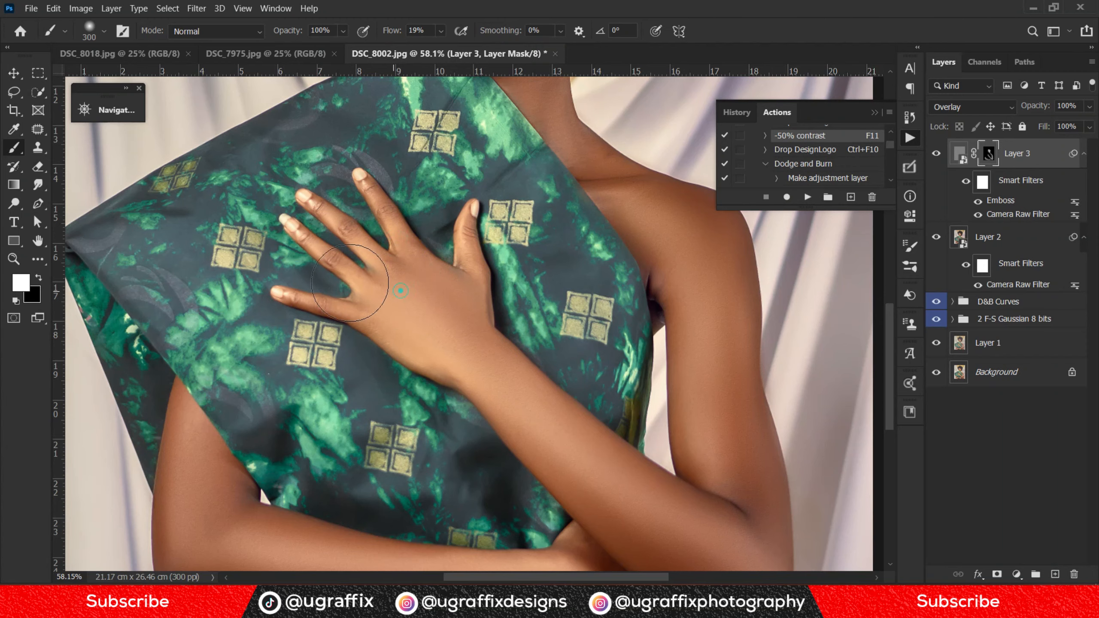
Step: Reduce the brush to 70 and paint the texture in on the cheek beside the nose on the Layer 3 mask
{"action": "mouse_move", "coordinate": [492, 266]}
{"action": "left_mouse_down"}
{"action": "mouse_move", "coordinate": [462, 484]}
{"action": "mouse_move", "coordinate": [410, 540]}
{"action": "left_mouse_up"}
{"action": "scroll", "coordinate": [444, 169], "scroll_direction": "up", "scroll_amount": 10}
{"action": "scroll", "coordinate": [444, 169], "scroll_direction": "up", "scroll_amount": 4}
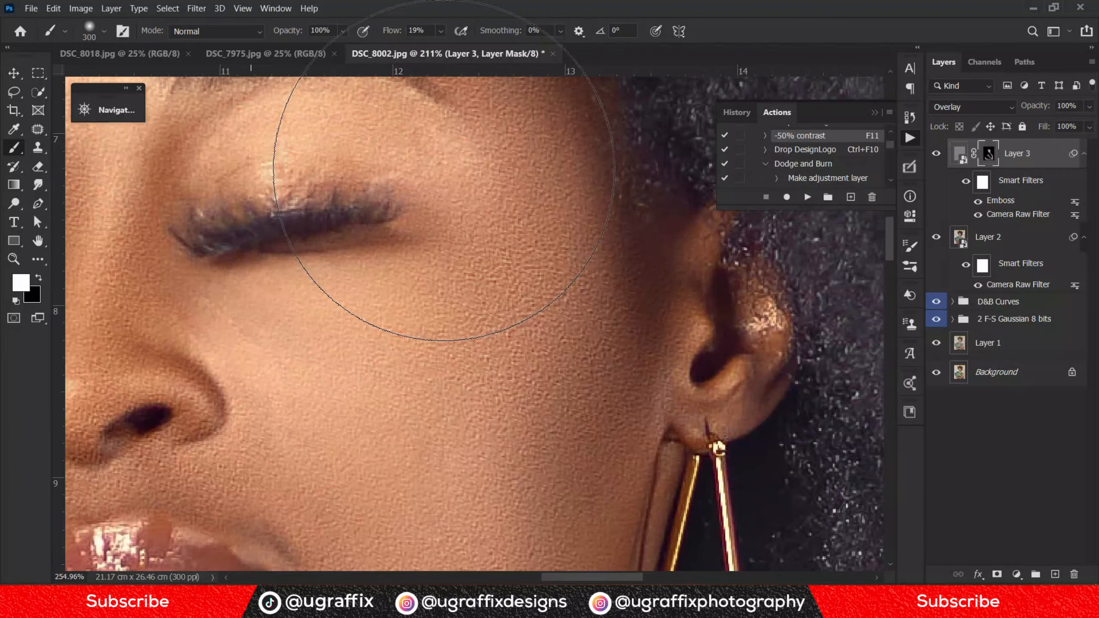
{"action": "scroll", "coordinate": [443, 168], "scroll_direction": "down", "scroll_amount": 4}
{"action": "key", "text": "bracketleft"}
{"action": "key", "text": "bracketleft"}
{"action": "key", "text": "bracketleft"}
{"action": "scroll", "coordinate": [342, 259], "scroll_direction": "up", "scroll_amount": 4}
{"action": "key", "text": "bracketleft"}
{"action": "key", "text": "bracketleft"}
{"action": "key", "text": "bracketleft"}
{"action": "key", "text": "bracketleft"}
{"action": "key", "text": "bracketleft"}
{"action": "key", "text": "bracketleft"}
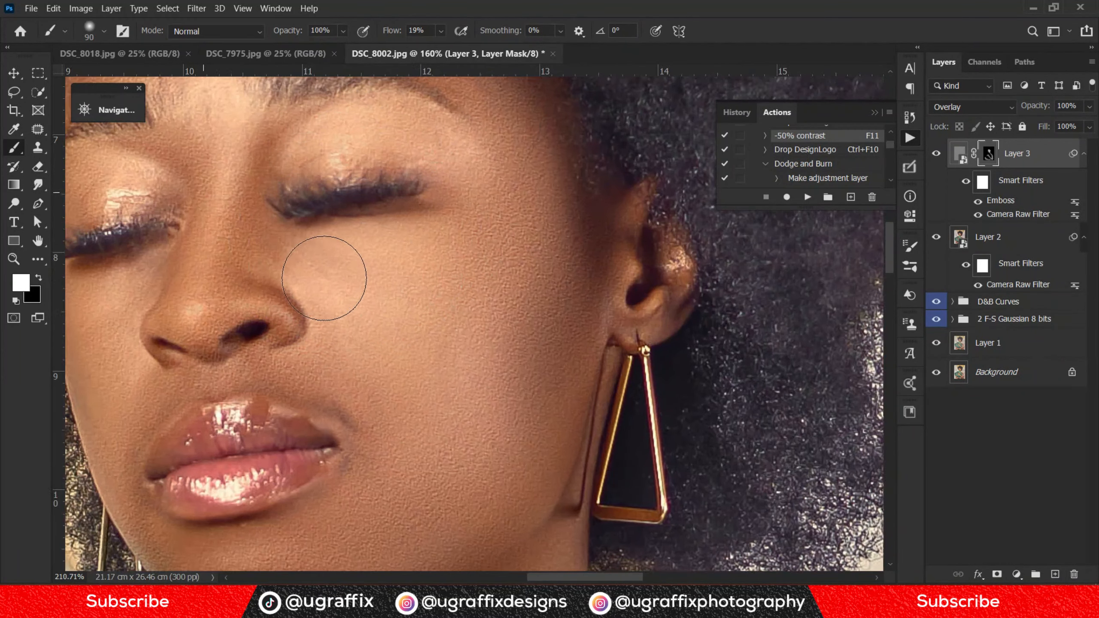
{"action": "mouse_move", "coordinate": [337, 293]}
{"action": "left_mouse_down"}
{"action": "mouse_move", "coordinate": [297, 267]}
{"action": "mouse_move", "coordinate": [336, 238]}
{"action": "mouse_move", "coordinate": [267, 298]}
{"action": "mouse_move", "coordinate": [223, 238]}
{"action": "mouse_move", "coordinate": [318, 312]}
{"action": "mouse_move", "coordinate": [247, 208]}
{"action": "left_mouse_up"}
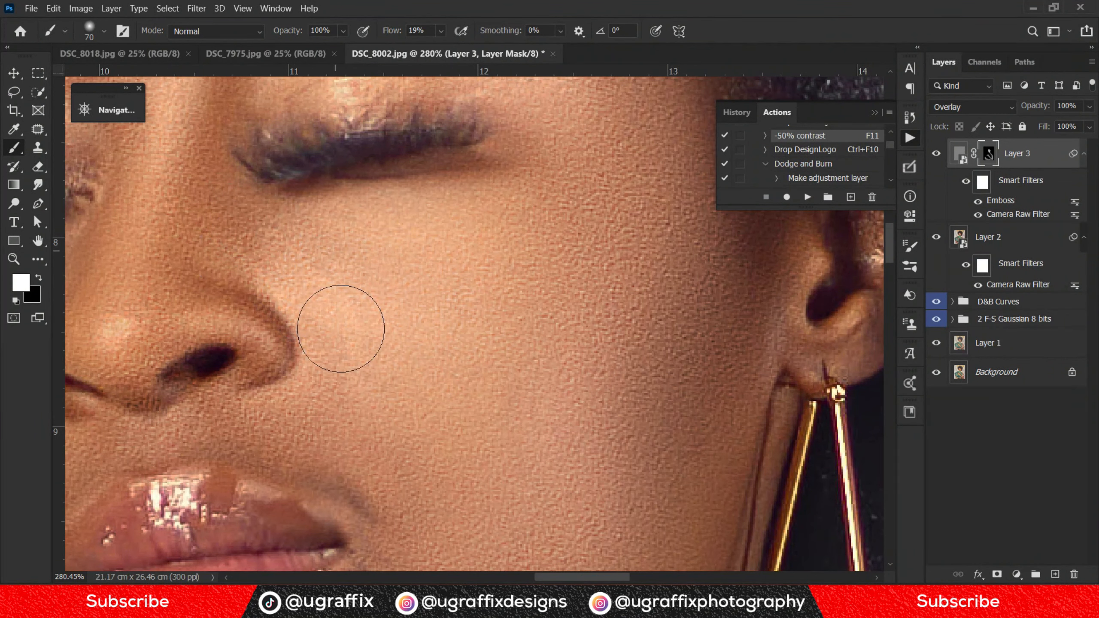
Step: Examine the painted texture close up and from farther away around the cheek, eyelids, forehead and nose
{"action": "scroll", "coordinate": [489, 260], "scroll_direction": "down", "scroll_amount": 4}
{"action": "scroll", "coordinate": [488, 265], "scroll_direction": "down", "scroll_amount": 3}
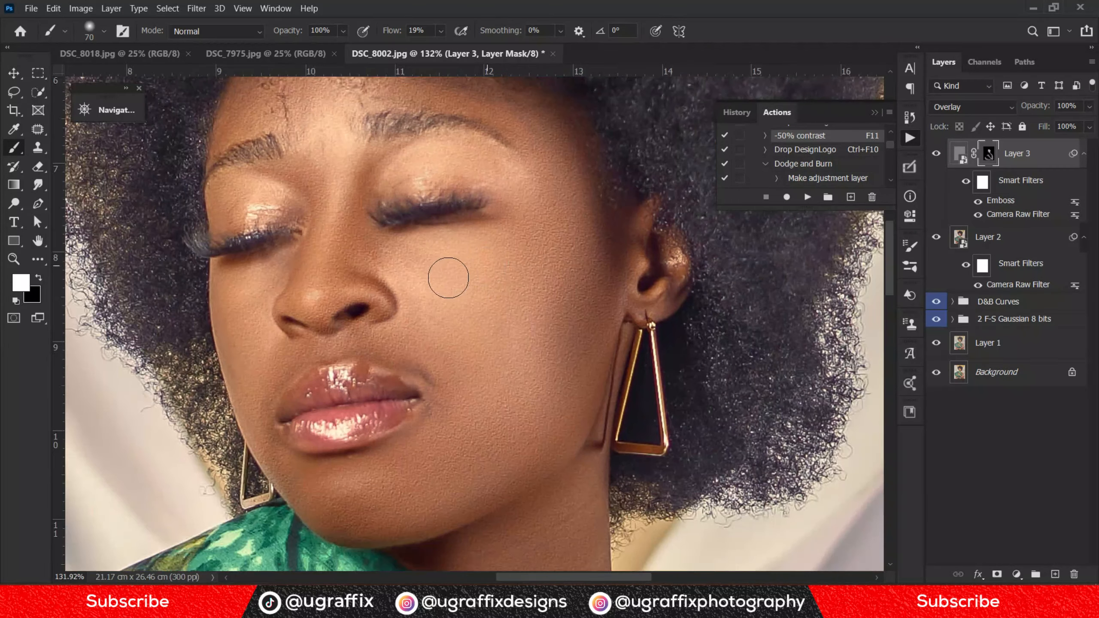
{"action": "scroll", "coordinate": [373, 182], "scroll_direction": "up", "scroll_amount": 4}
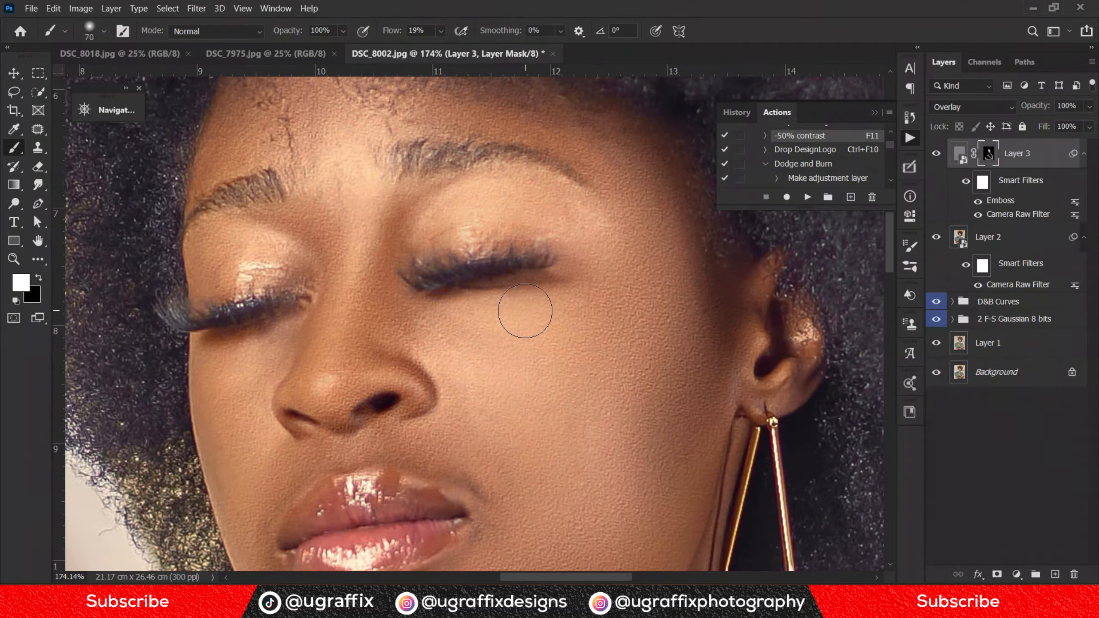
{"action": "scroll", "coordinate": [493, 229], "scroll_direction": "up", "scroll_amount": 2}
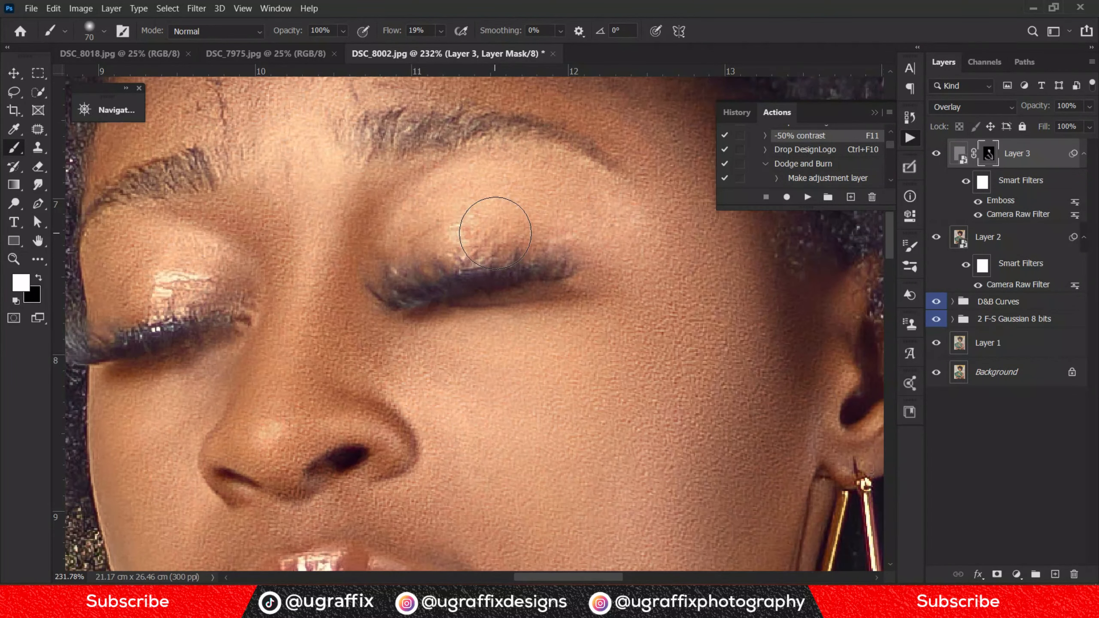
{"action": "scroll", "coordinate": [496, 233], "scroll_direction": "down", "scroll_amount": 2}
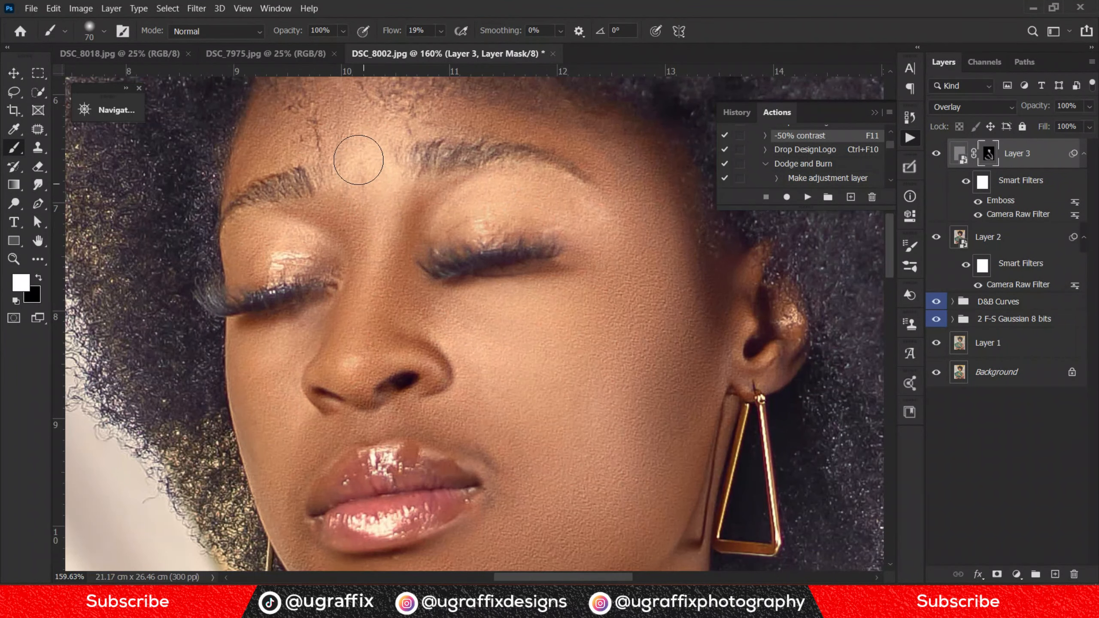
{"action": "scroll", "coordinate": [381, 203], "scroll_direction": "down", "scroll_amount": 2}
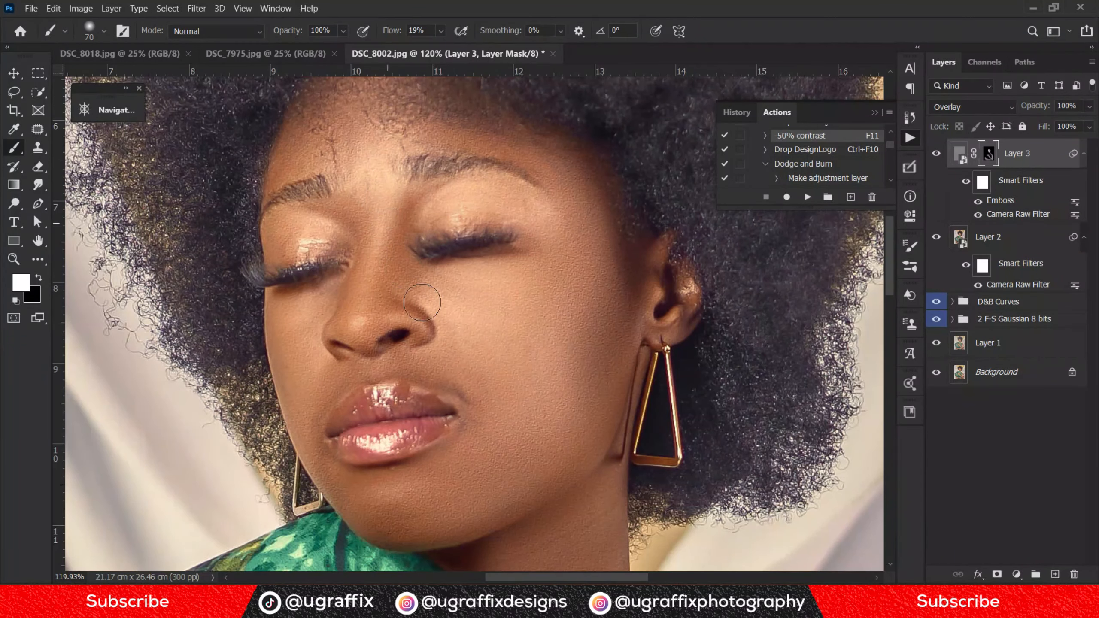
{"action": "scroll", "coordinate": [356, 354], "scroll_direction": "up", "scroll_amount": 1}
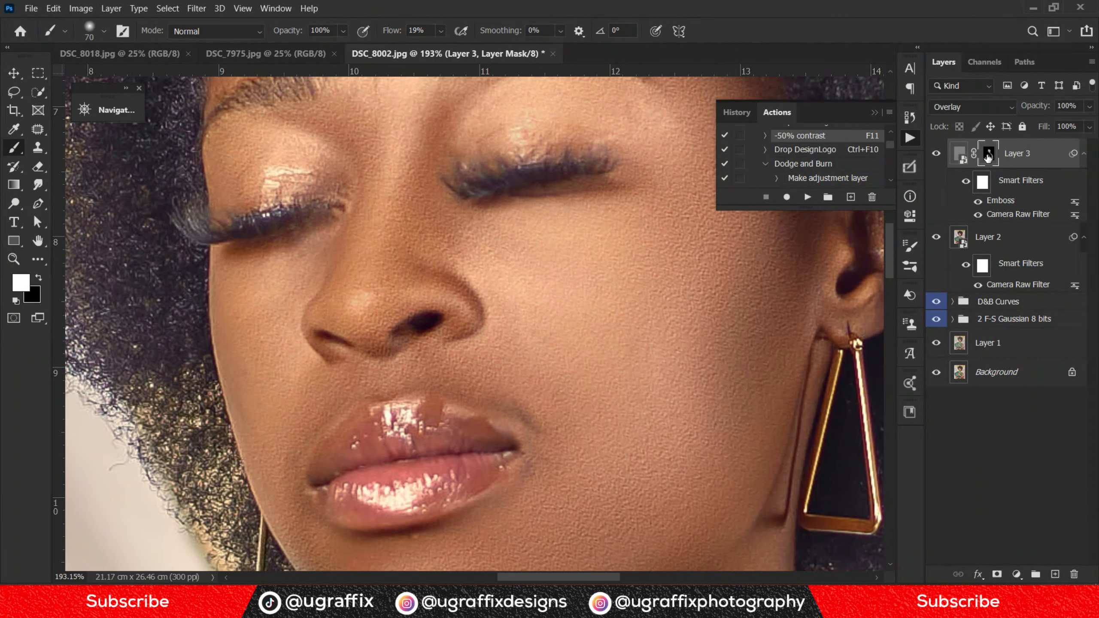
Step: Compare the face with and without the texture by turning Layer 3's mask and then its visibility off and on
{"action": "left_click", "coordinate": [988, 154], "text": "shift"}
{"action": "left_click", "coordinate": [988, 154], "text": "shift"}
{"action": "left_click", "coordinate": [938, 163]}
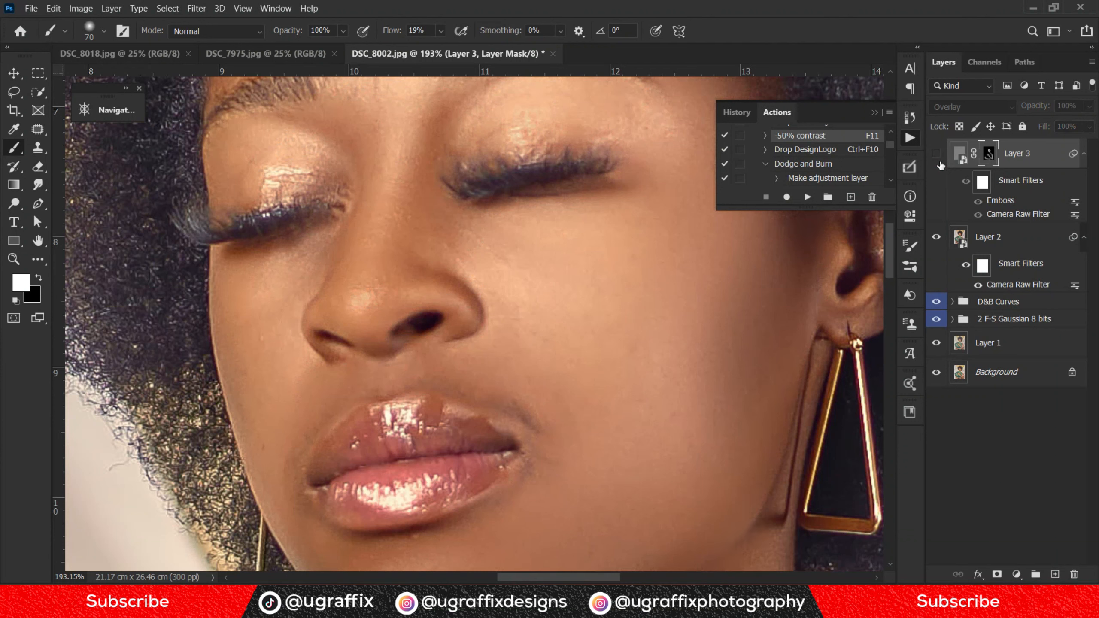
{"action": "left_click", "coordinate": [936, 155]}
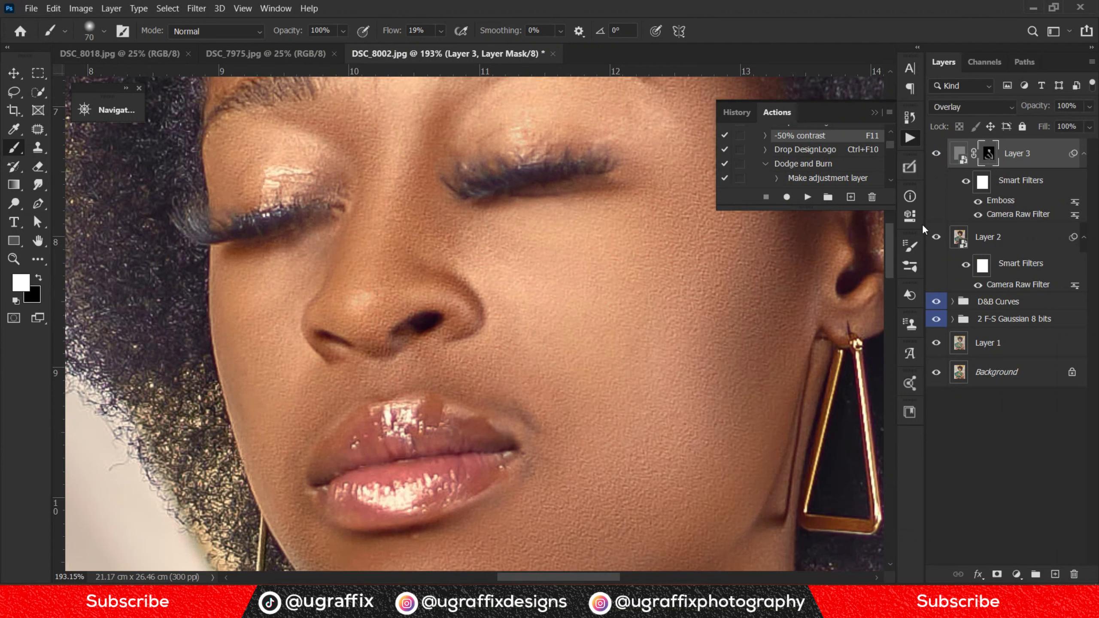
Step: Collapse the floating History and Actions panel group to clear the view of the whole head
{"action": "scroll", "coordinate": [415, 249], "scroll_direction": "down", "scroll_amount": 2}
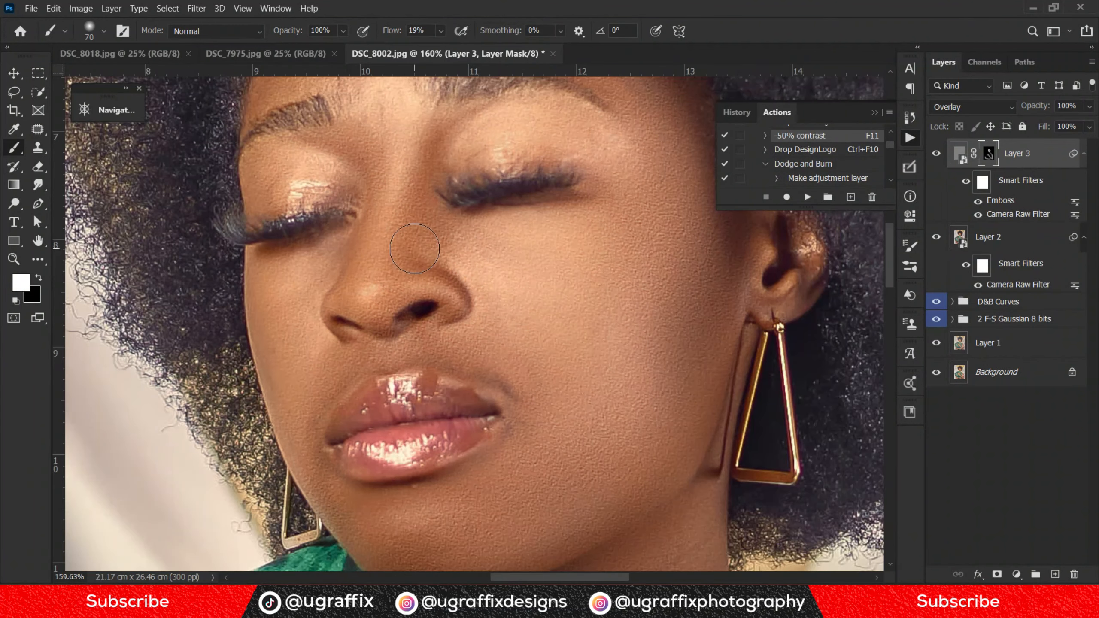
{"action": "scroll", "coordinate": [415, 249], "scroll_direction": "down", "scroll_amount": 1}
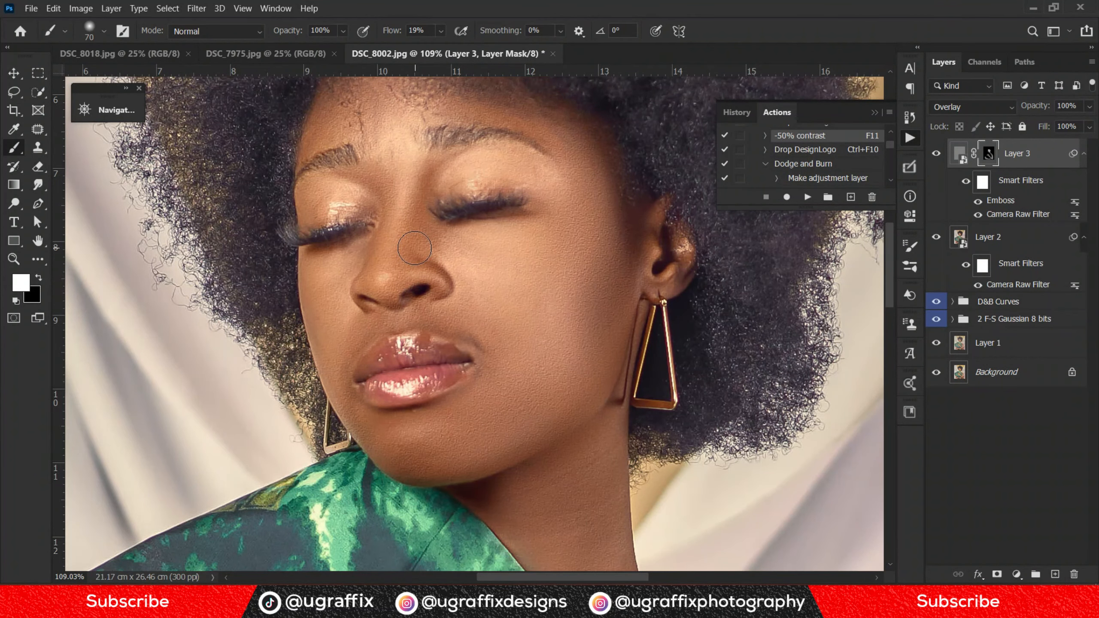
{"action": "scroll", "coordinate": [414, 249], "scroll_direction": "down", "scroll_amount": 1}
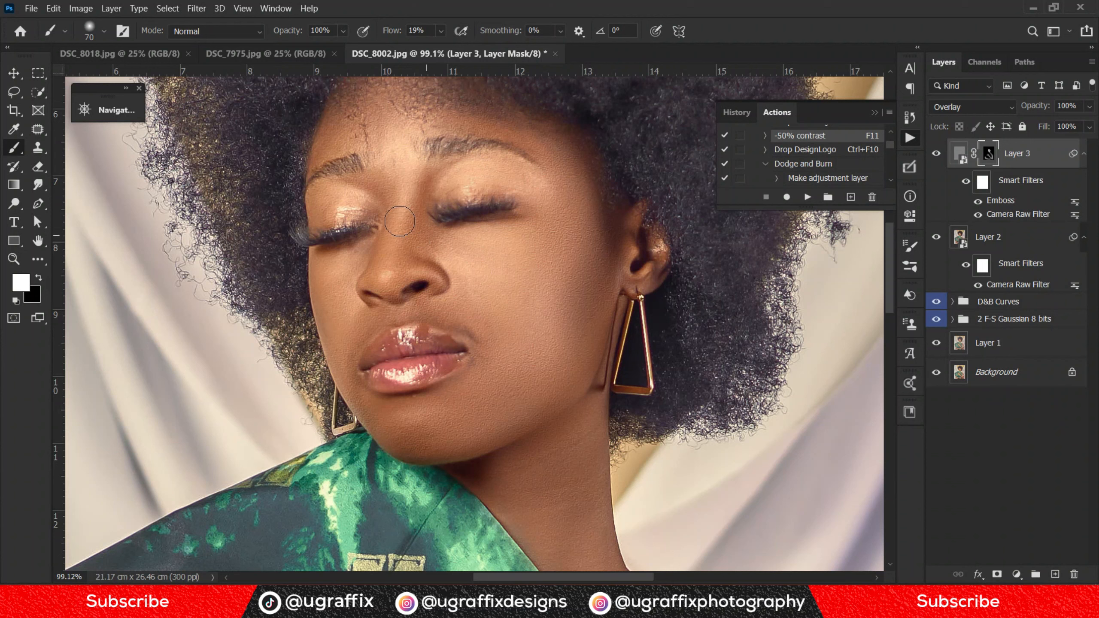
{"action": "left_click", "coordinate": [874, 113]}
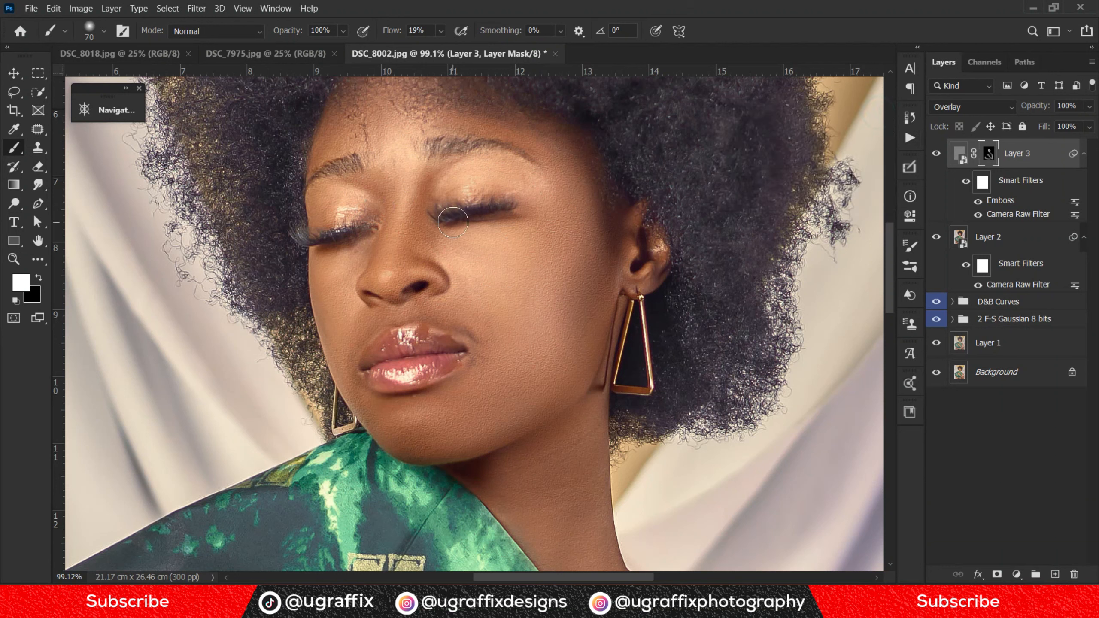